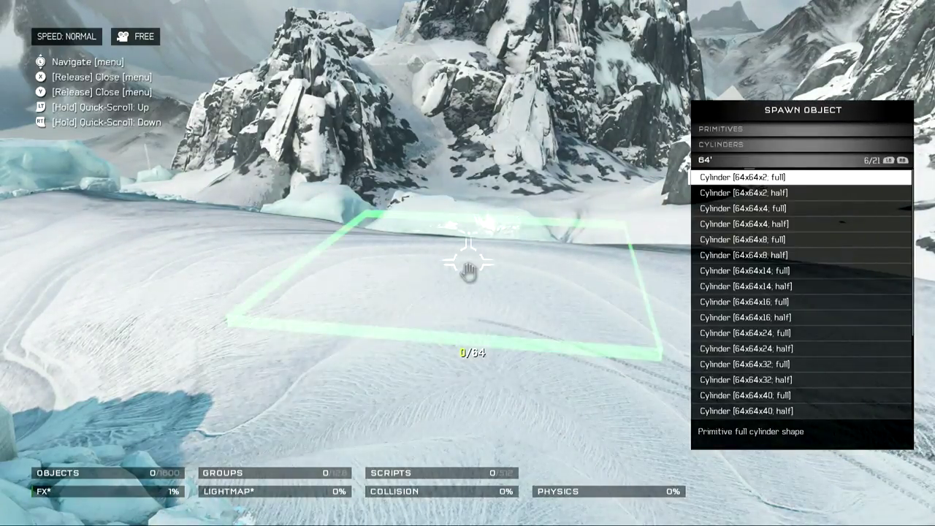
Spawn the full 64x64x2 primitive cylinder on the snow as the arena's base.
key(Return)
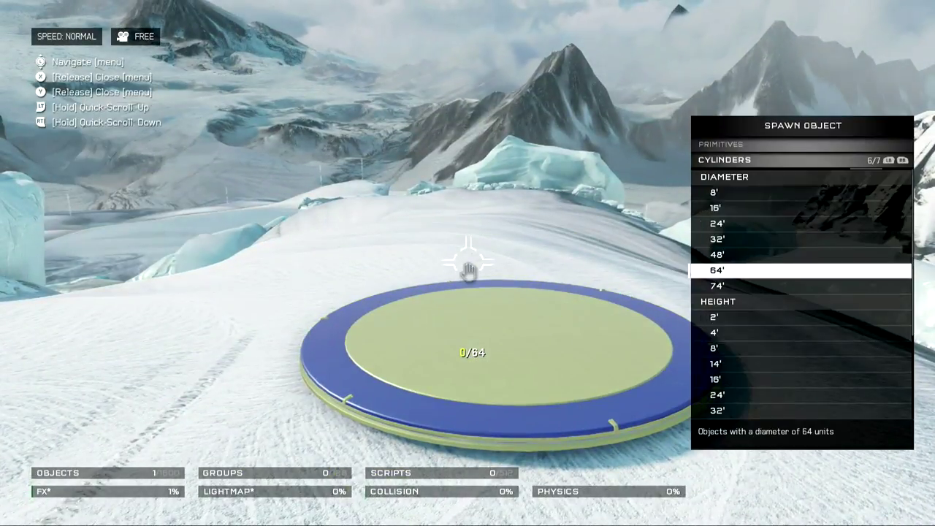
Spawn the natural flat terrain piece sized 118x73x13 in the glacier style.
key(Down)
key(Down)
key(Down)
key(Down)
key(Down)
key(Down)
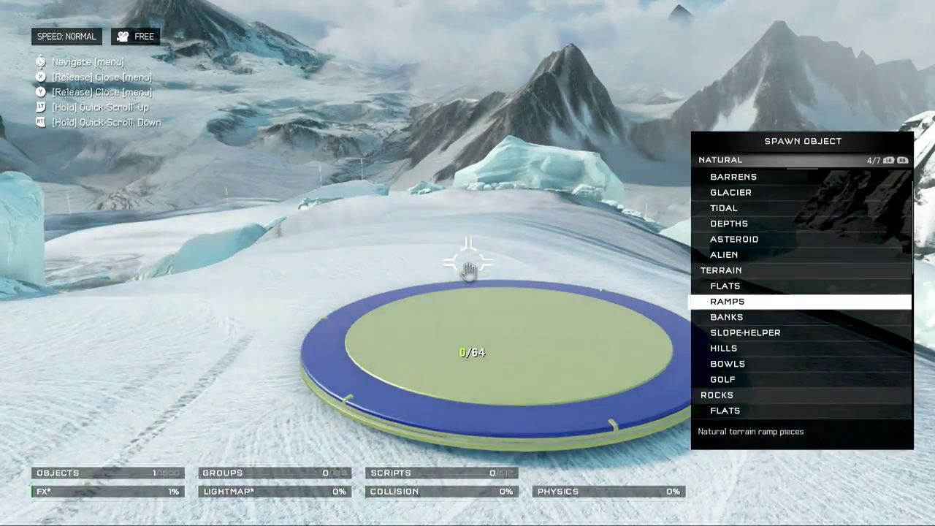
key(Up)
key(Return)
key(Down)
key(Down)
key(Down)
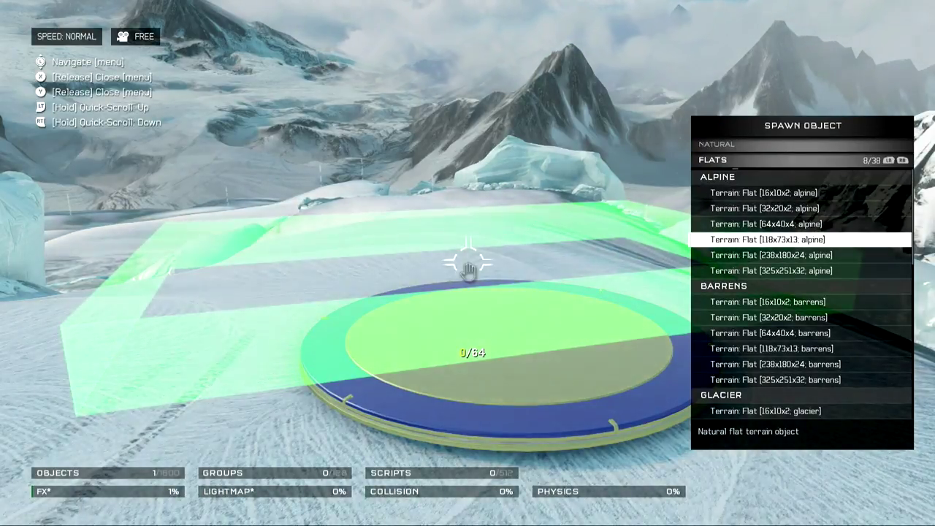
key(Return)
key(Delete)
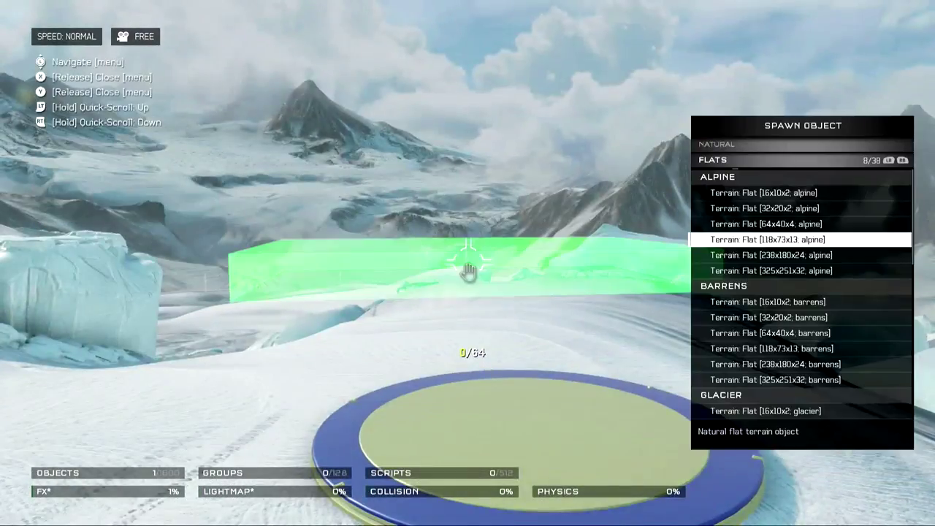
key(Down)
key(Down)
key(Down)
key(Down)
key(Down)
key(Down)
key(Down)
key(Down)
key(Down)
key(Down)
key(Down)
key(Down)
key(Return)
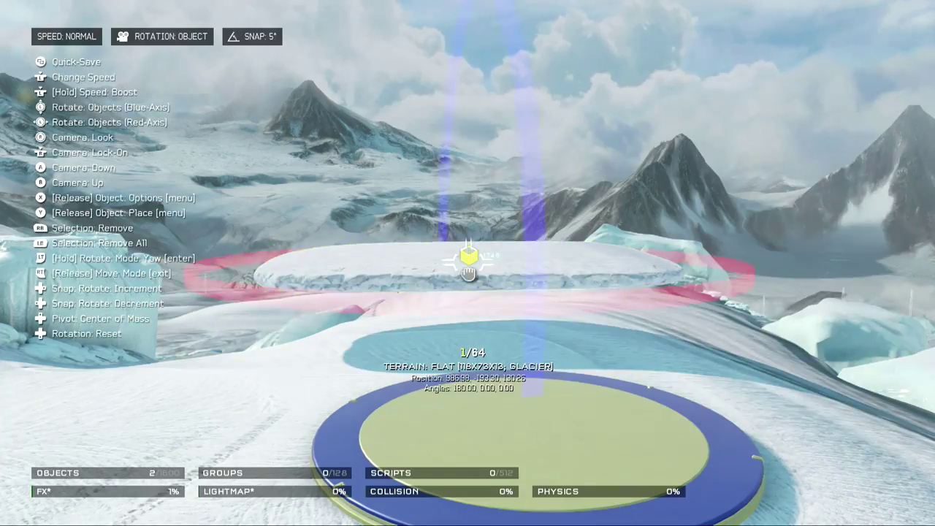
Rotate the glacier flat to angles 0, 0, 180 and position it beneath the 64x64x2 cylinder.
key(w)
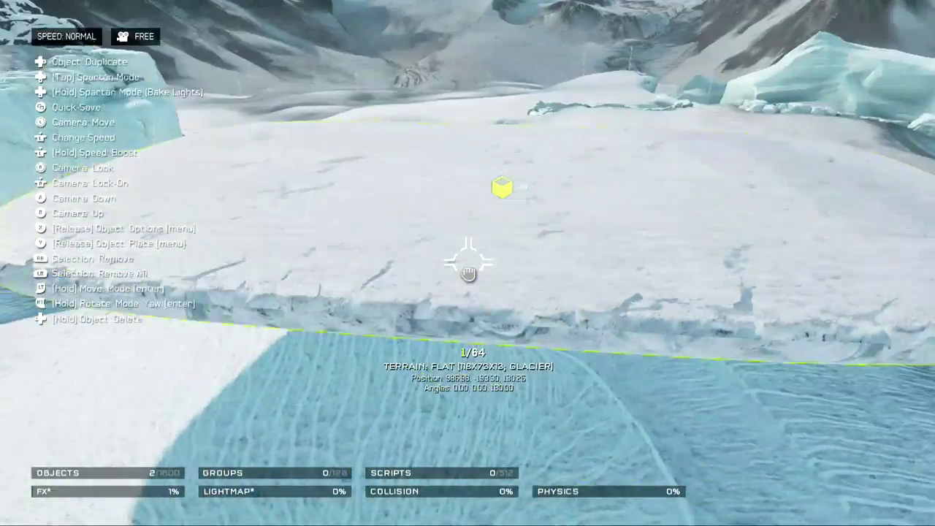
key(a)
key(a)
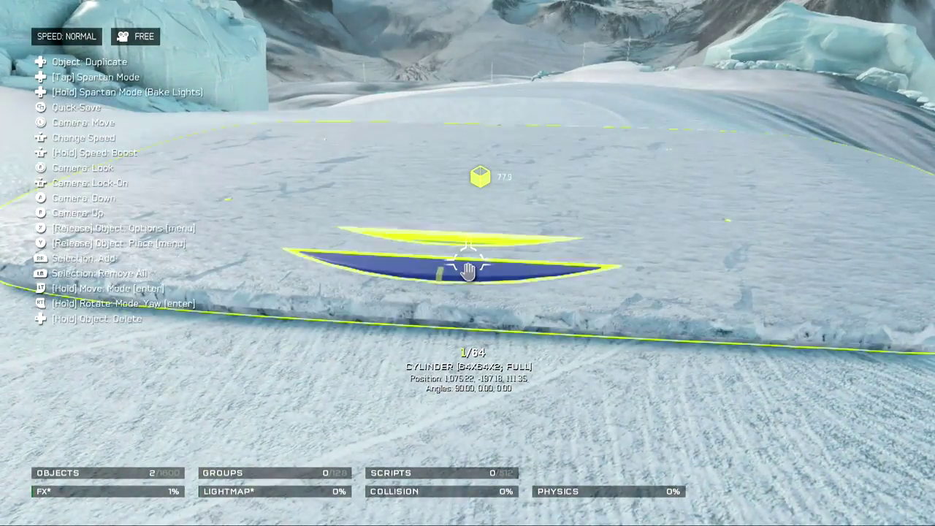
key(b)
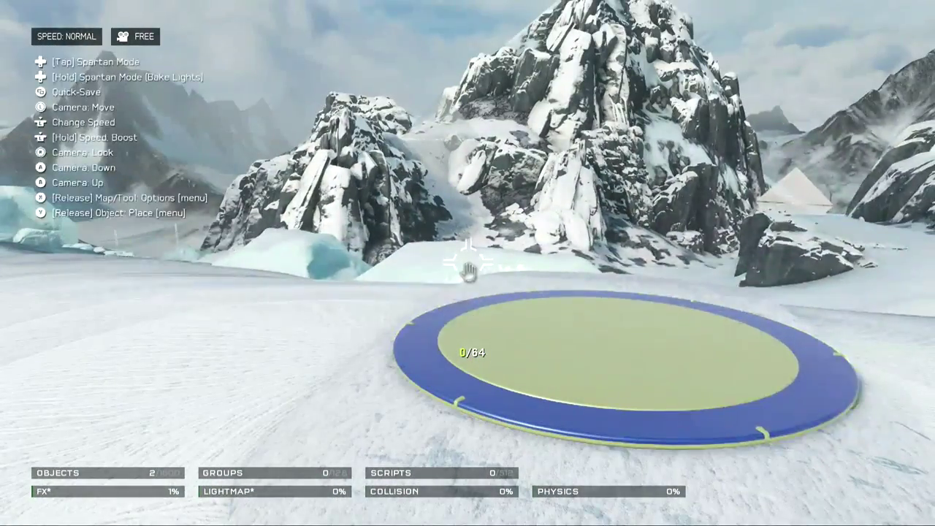
Spawn a simple primitive block sized 4x16x16 beside the cylinder.
key(y)
key(Escape)
key(Escape)
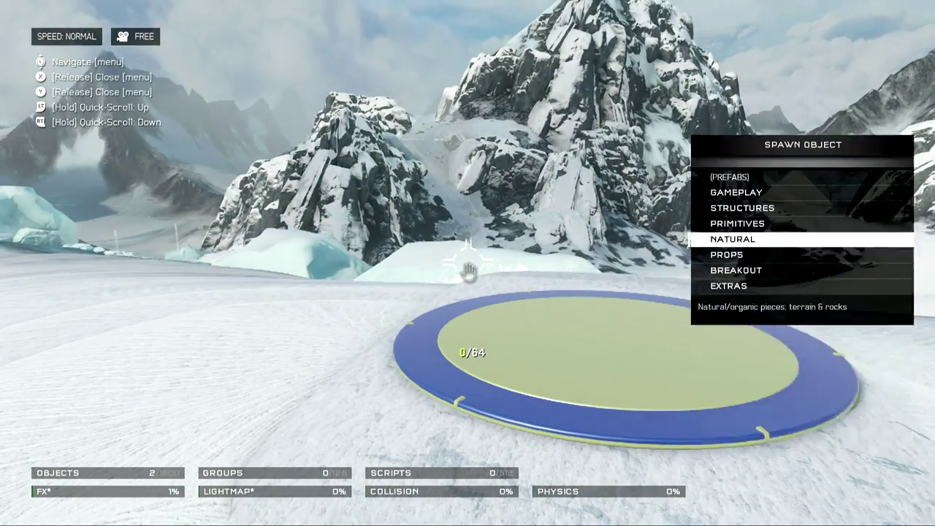
key(Up)
key(Up)
key(Down)
key(Return)
key(Down)
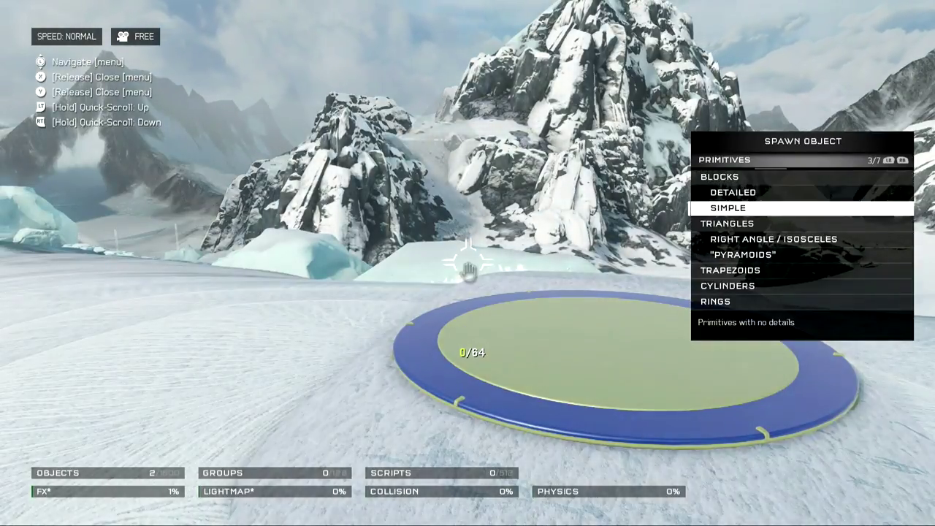
key(Return)
key(Down)
key(Up)
key(Return)
key(Down)
key(Down)
key(Down)
key(Down)
key(Down)
key(Down)
key(Down)
key(Down)
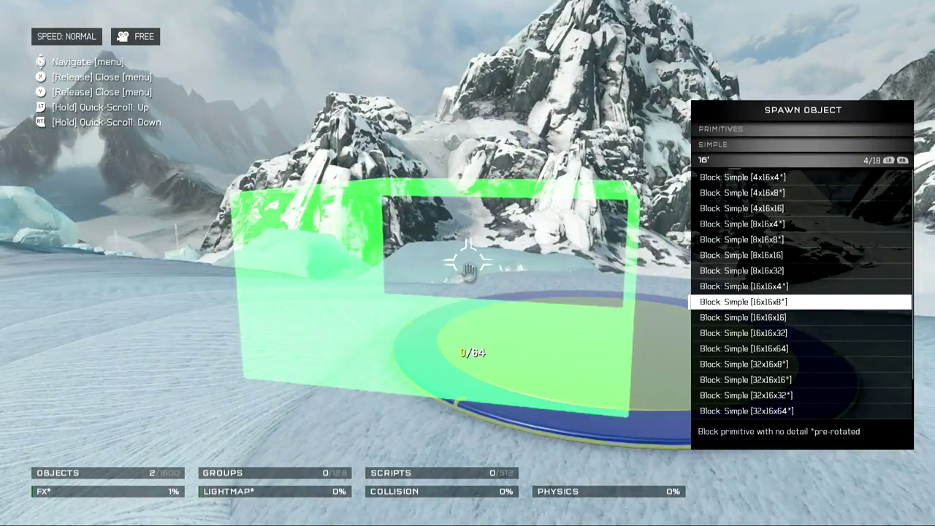
key(Return)
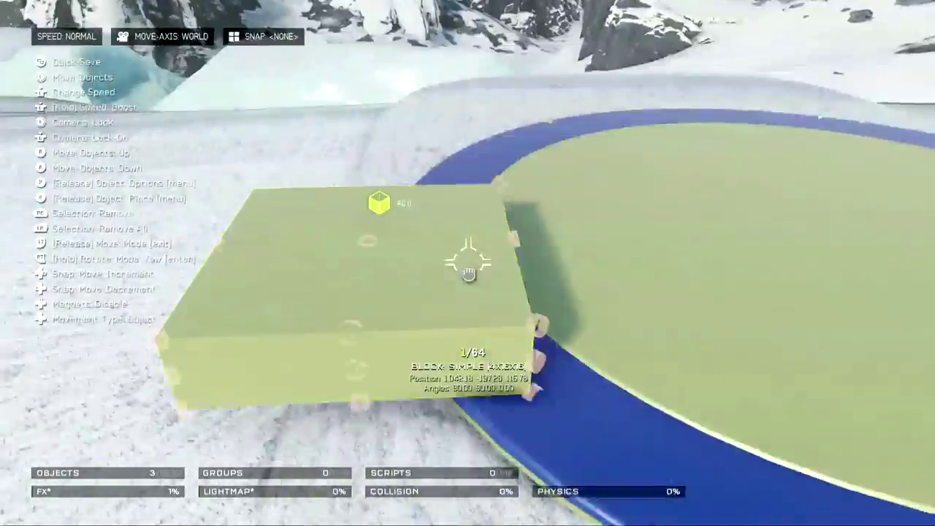
Try to build a walkway out from the cylinder's edge with the simple block and a second one, and delete both.
key(Up)
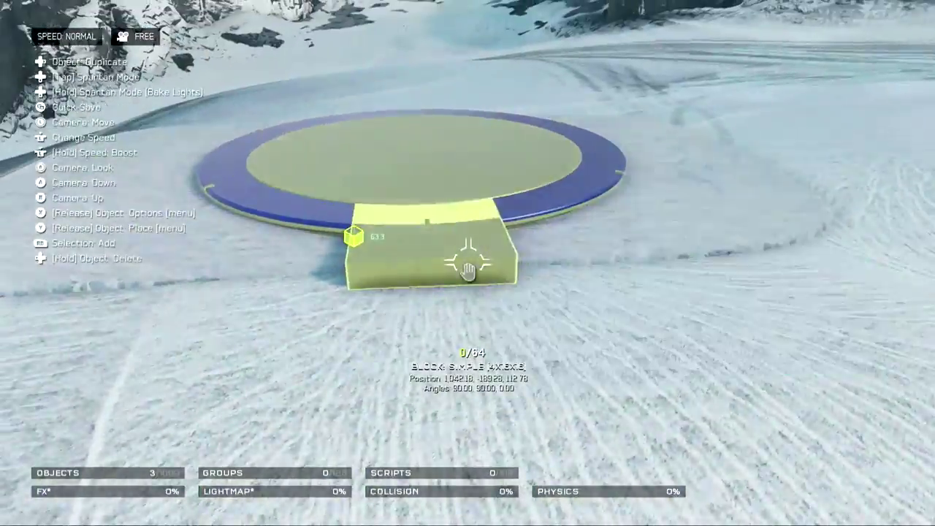
click(468, 271)
key(Right)
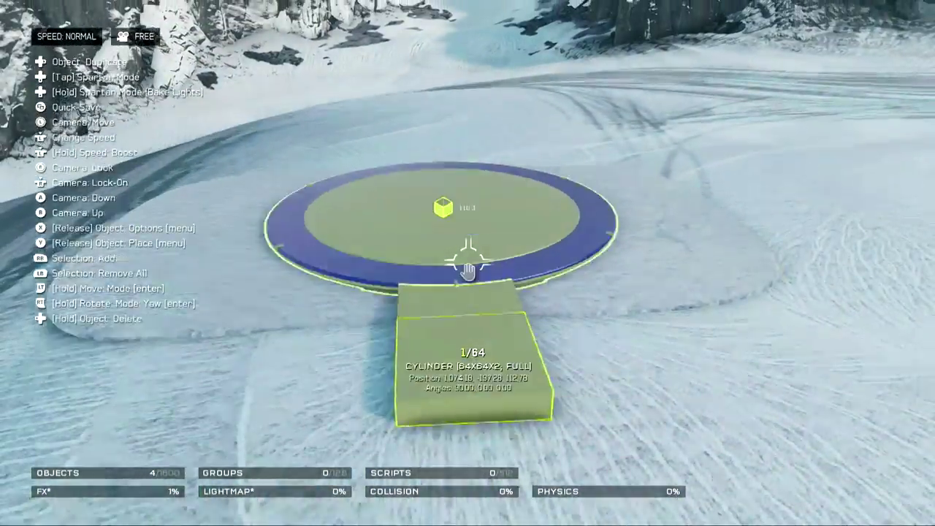
key(Escape)
click(468, 271)
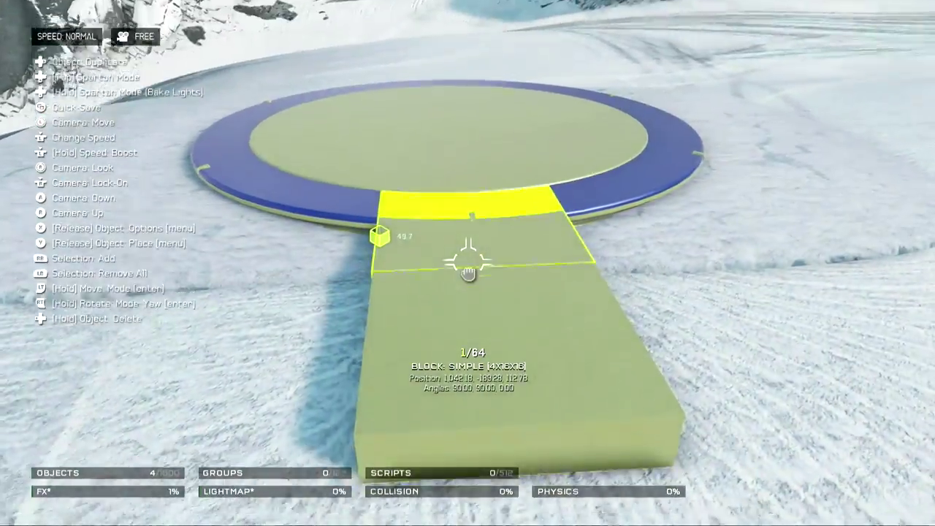
click(468, 271)
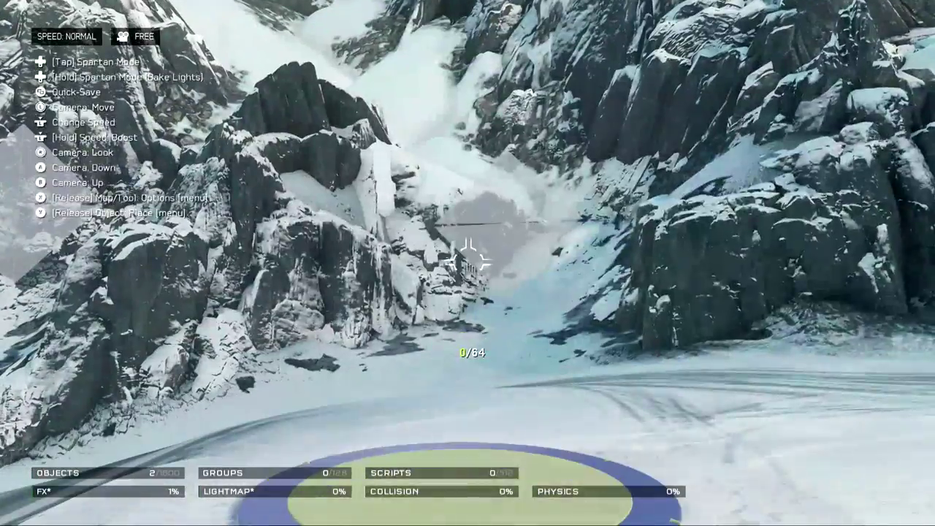
Place 32x8x16 ramps beside the block platforms around the cylinder.
key(Return)
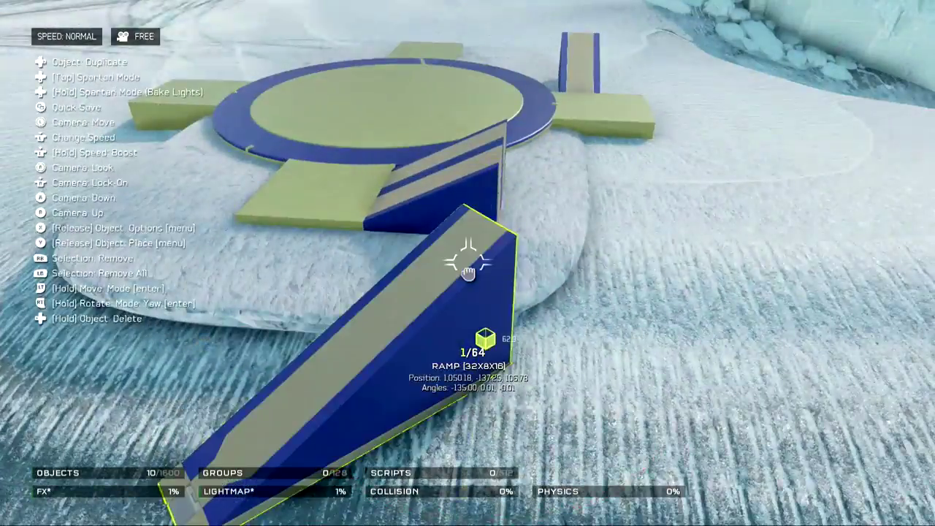
click(468, 270)
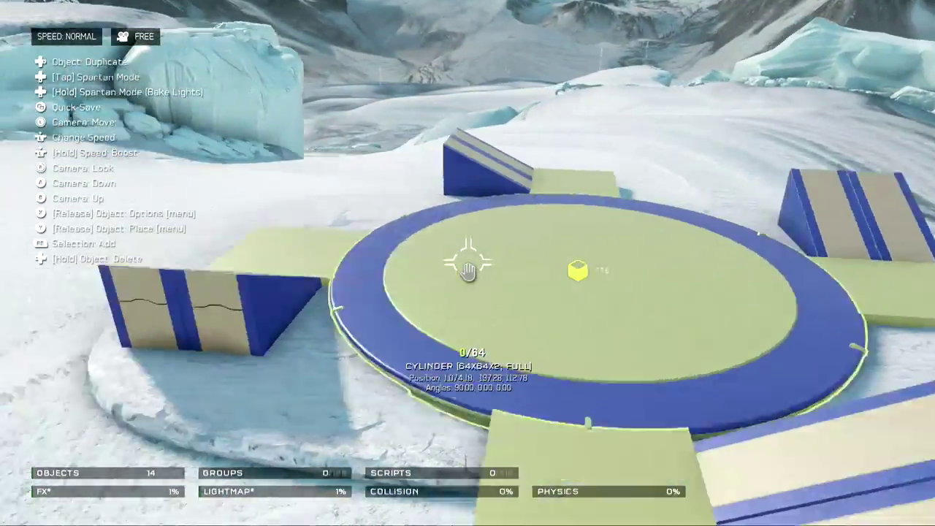
Spawn a simple primitive block sized 4x8x16 from the blocks with a height of 16 units.
key(Escape)
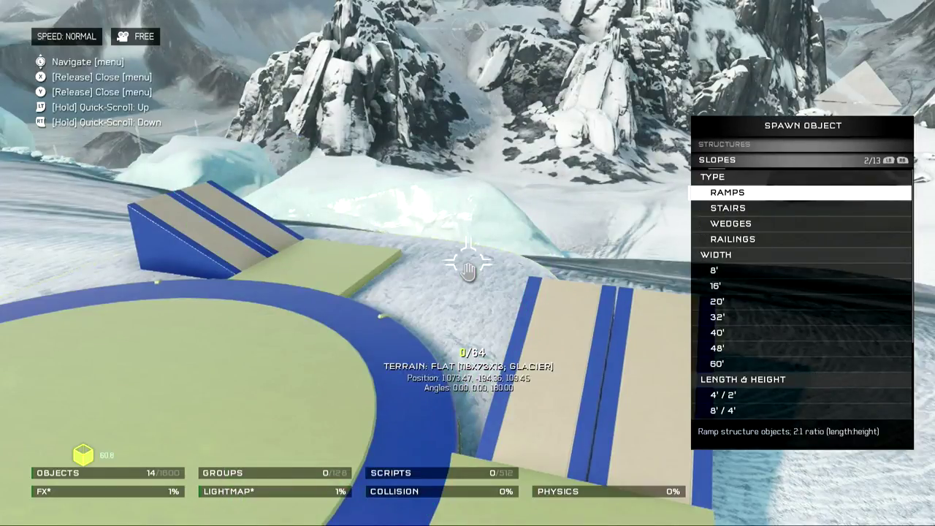
key(Escape)
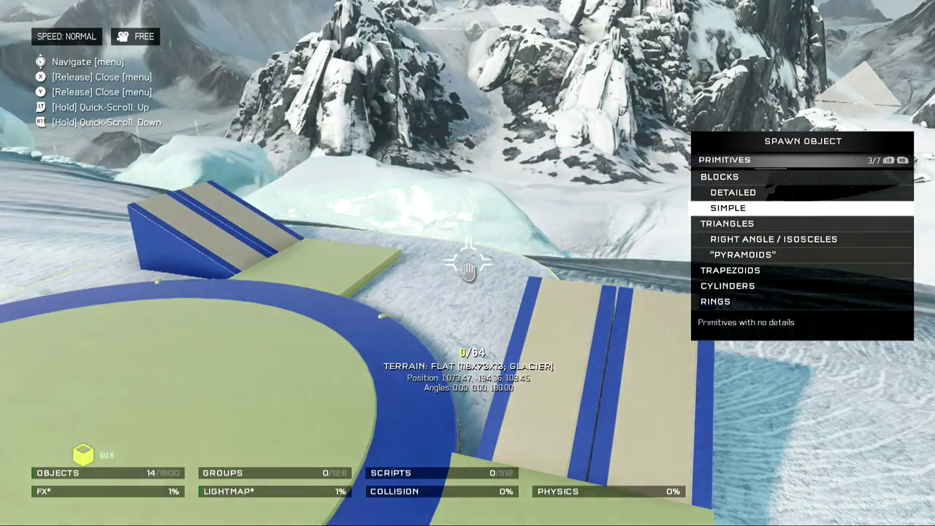
key(Return)
key(Down)
key(Down)
key(Down)
key(Down)
key(Down)
key(Down)
key(Down)
key(Down)
key(Down)
key(Down)
key(Down)
key(Down)
key(Down)
key(Down)
key(Down)
key(Return)
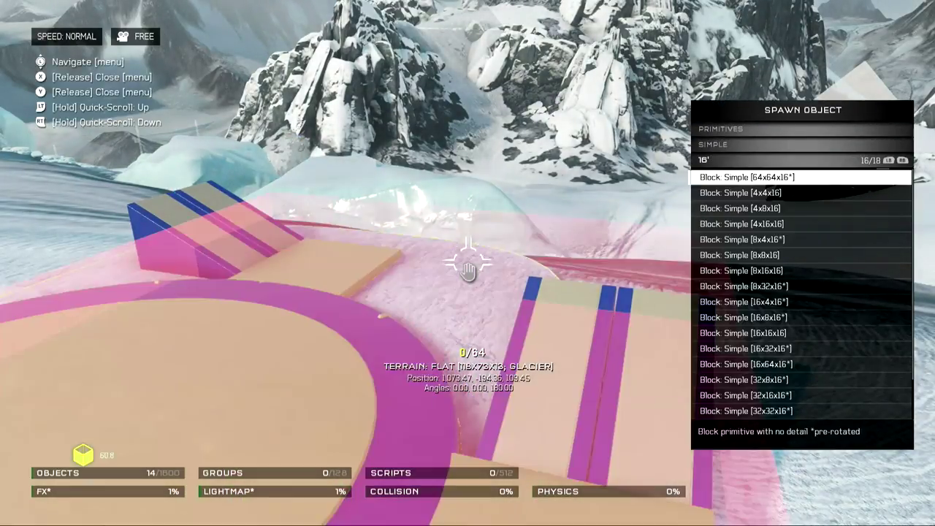
key(Down)
key(Down)
key(Return)
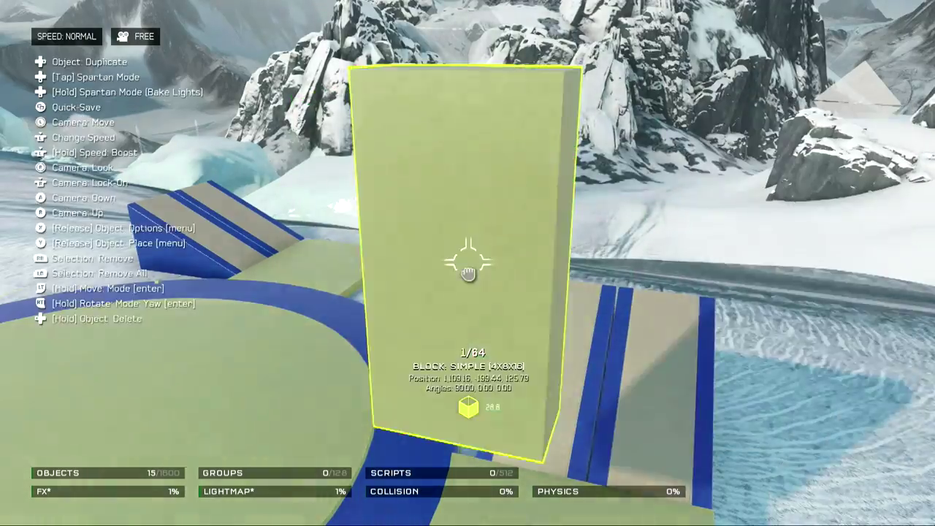
Try out the 4x8x16 block beside the ramp in Spartan mode and delete it.
key(Up)
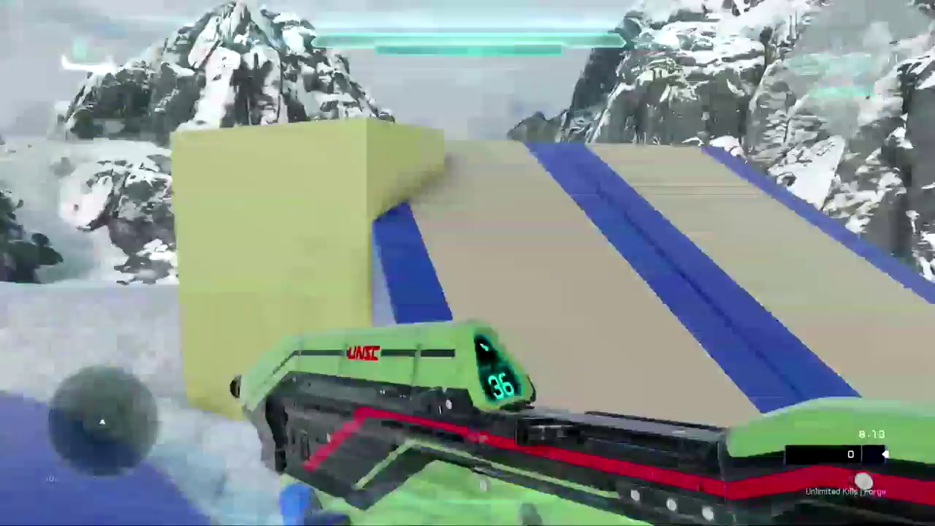
key(Tab)
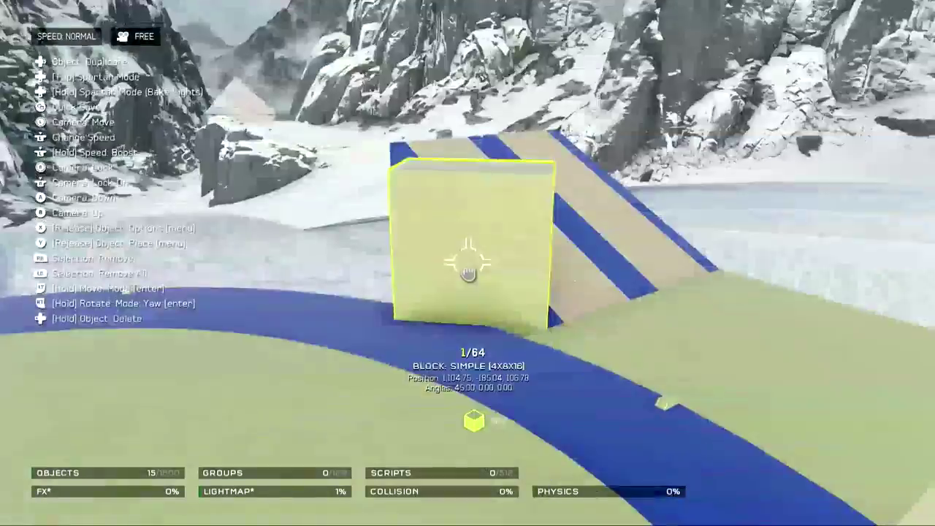
key(Delete)
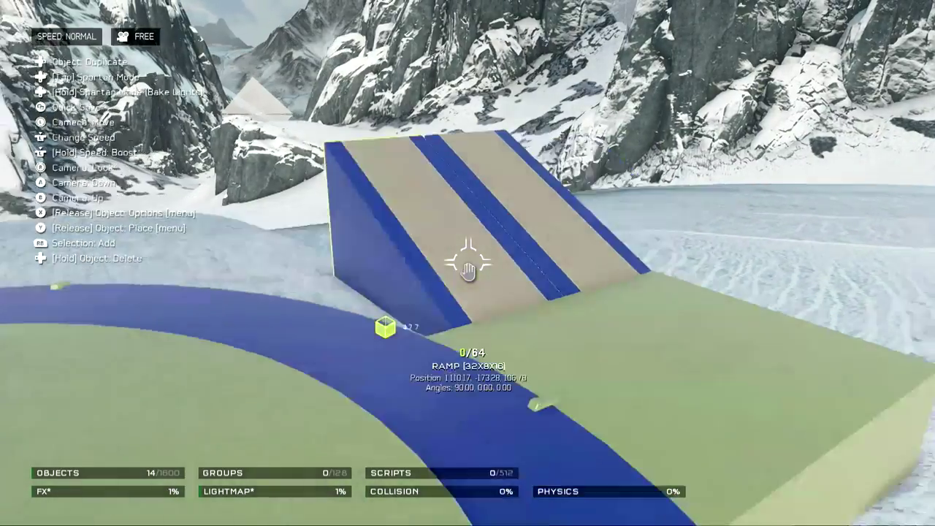
Spawn a detailed primitive block sized 20x20x2 to serve as a wall.
key(y)
key(Left)
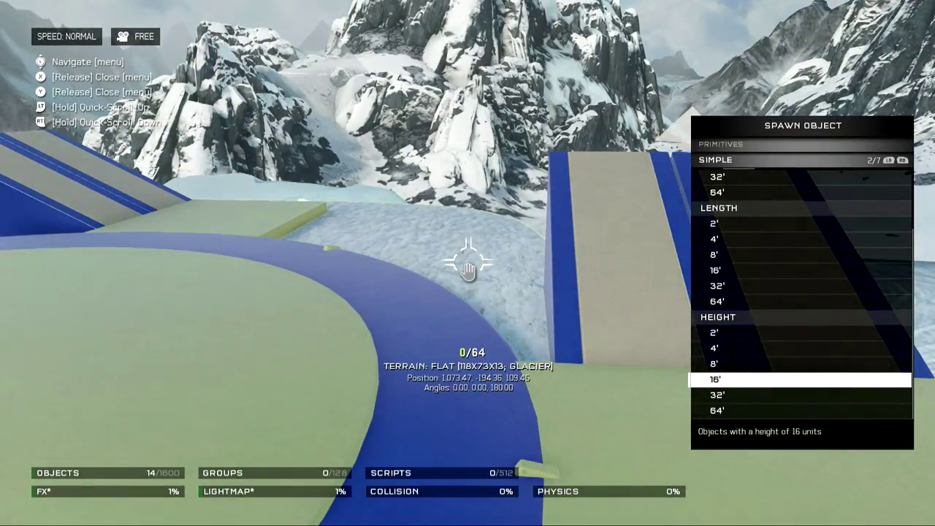
key(Up)
key(Up)
key(Up)
key(Left)
key(Up)
key(Right)
key(Down)
key(Down)
key(Down)
key(Down)
key(Down)
key(Down)
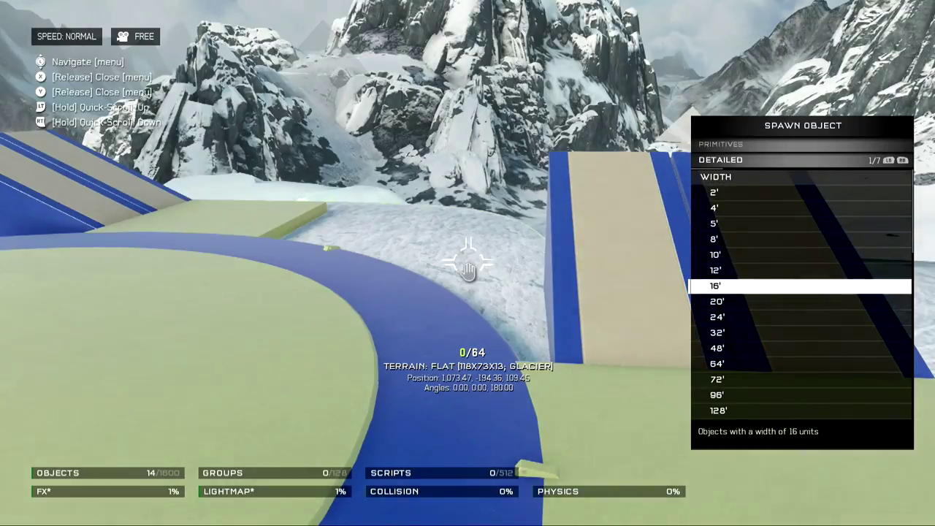
key(Down)
key(Return)
key(Down)
key(Down)
key(Down)
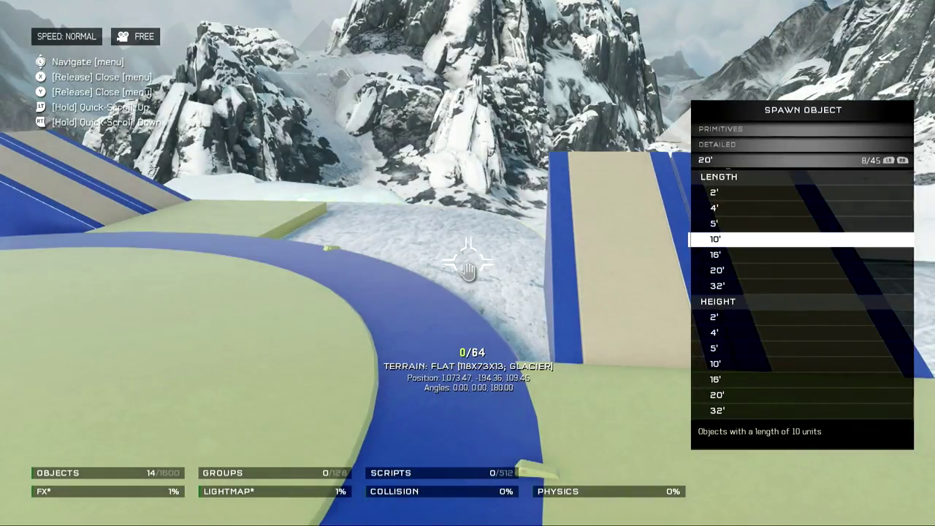
key(Escape)
key(Return)
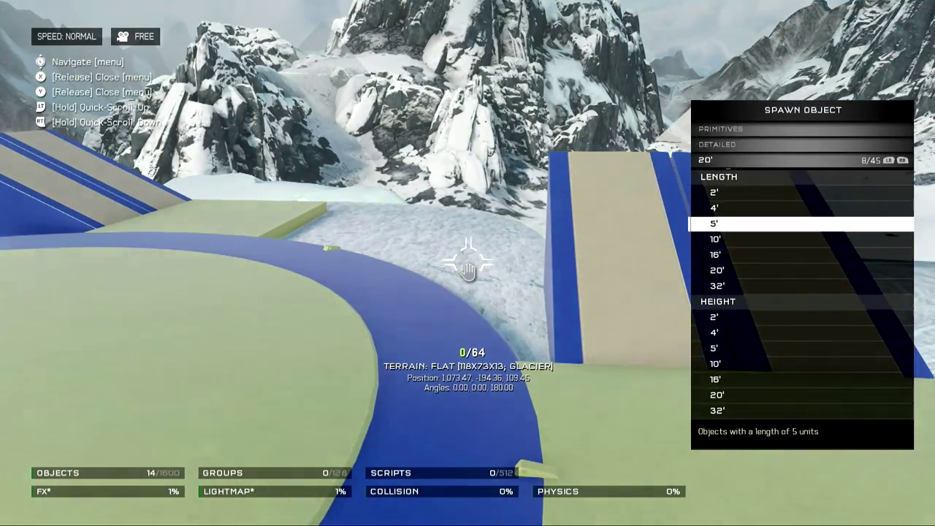
key(Return)
key(Return)
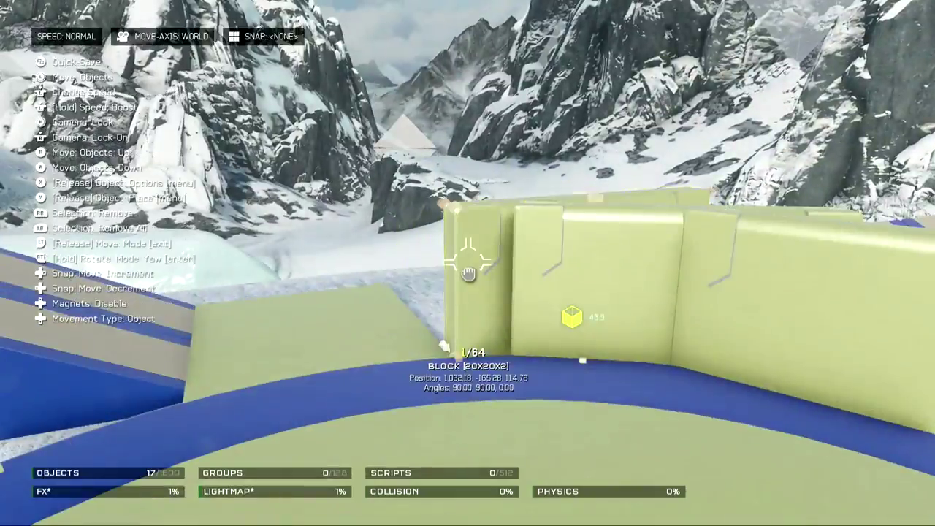
Try to line the cylinder's edge between the platforms with rotated 20x20x2 wall blocks.
drag(468, 272, 469, 272)
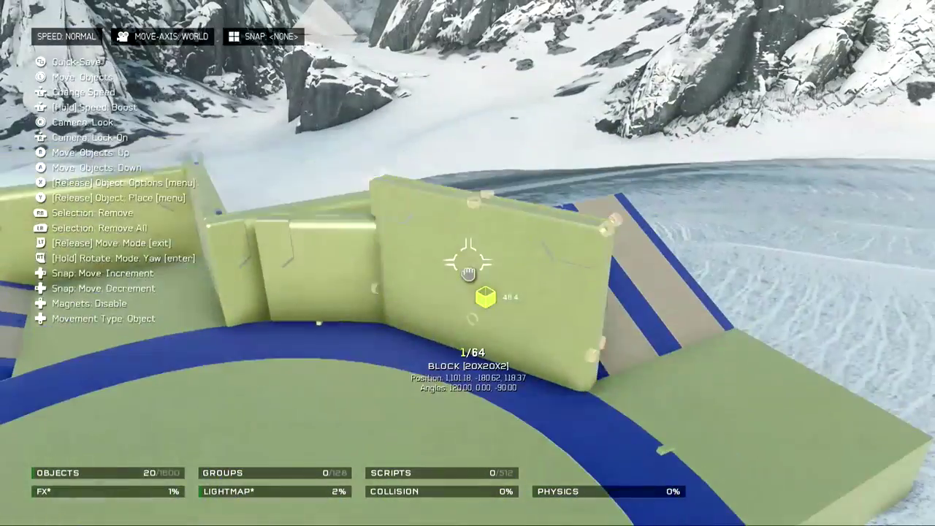
drag(468, 271, 468, 271)
click(468, 273)
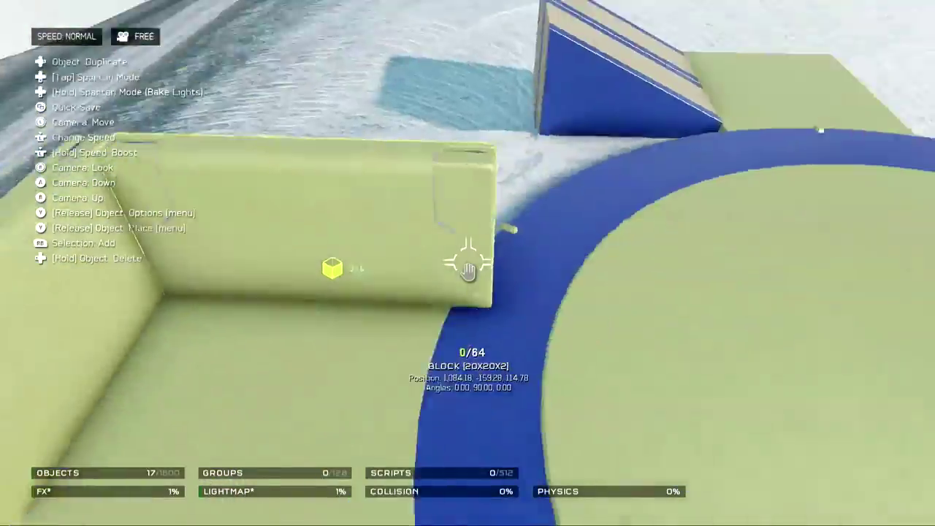
Shift the 20x20x2 wall block at the side of the platform and release it.
click(468, 272)
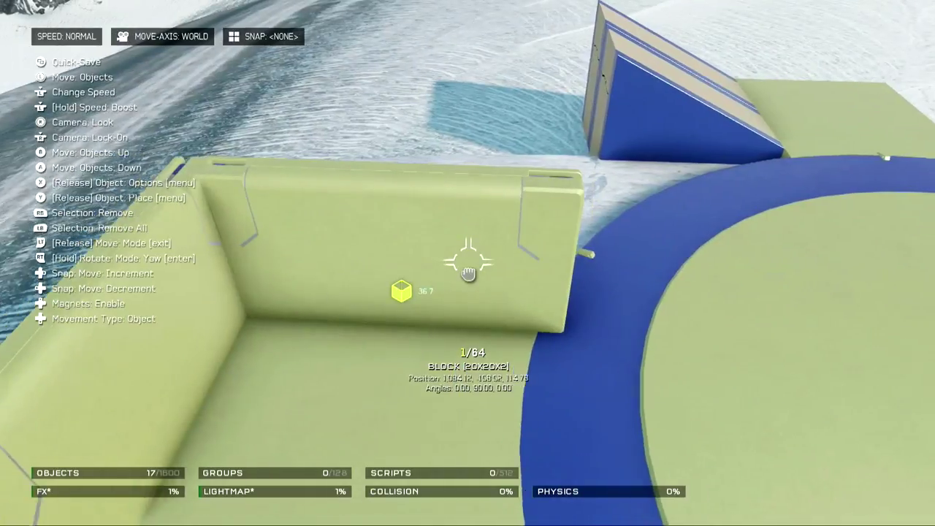
click(467, 272)
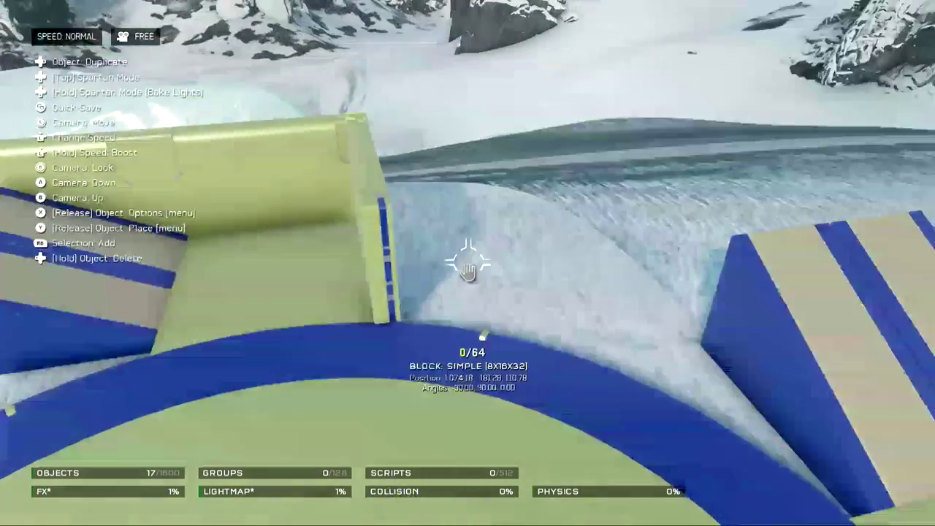
Spawn a detailed 2x4x12 structure wall beside the platform's side wall.
key(y)
key(Return)
key(Down)
key(Down)
key(Down)
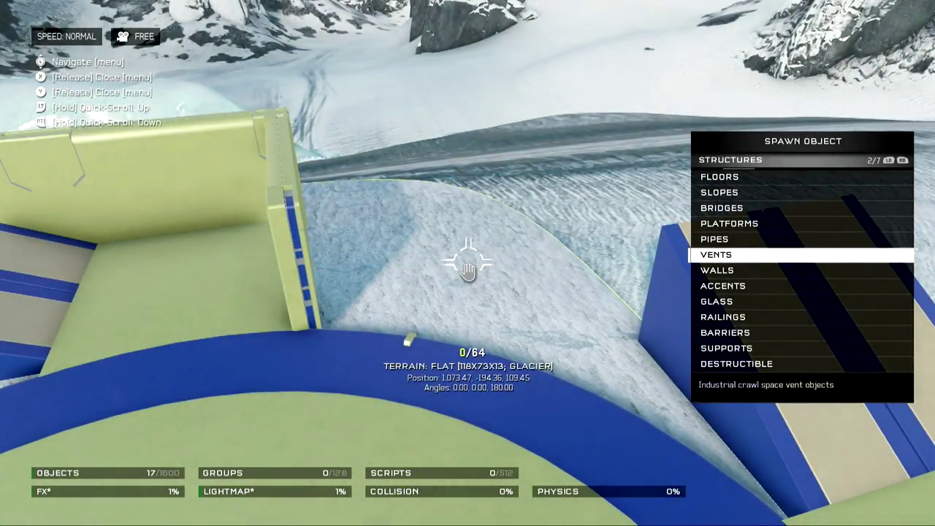
key(Down)
key(Return)
key(Down)
key(Down)
key(Down)
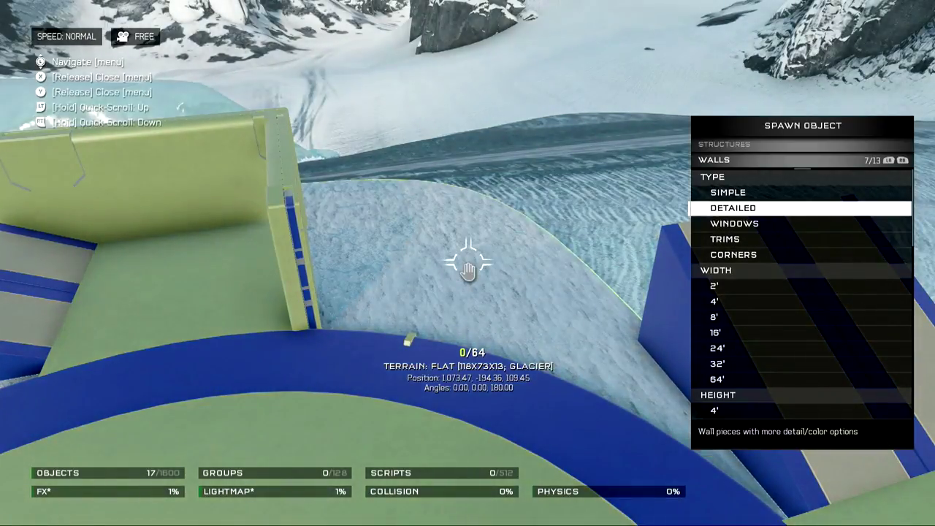
key(Return)
key(Down)
key(Down)
key(Down)
key(Down)
key(Down)
key(Down)
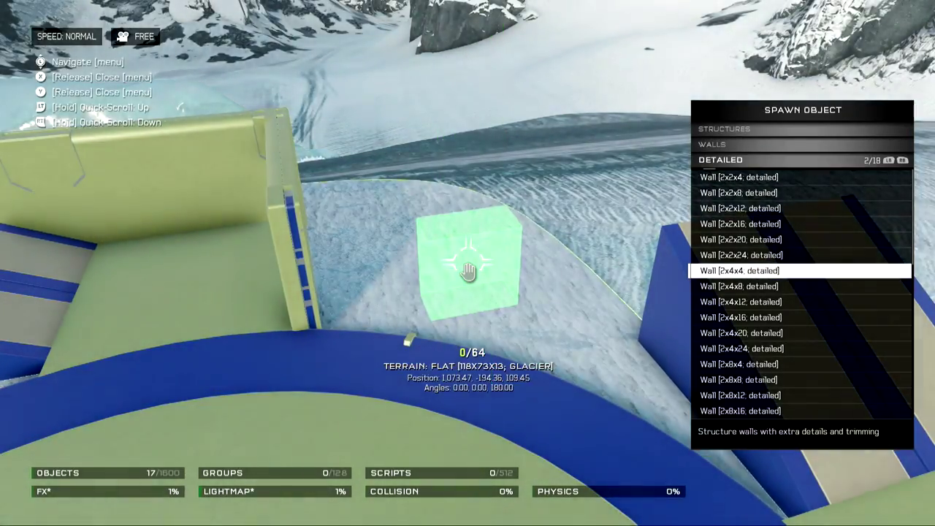
key(Down)
key(Return)
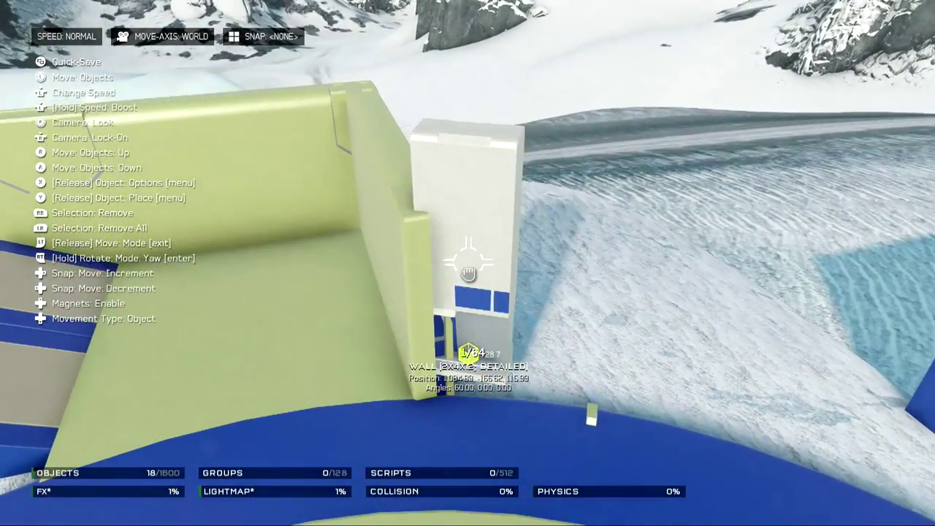
Rotate the 2x4x12 wall to 70° against the platform's side wall and set its vertical position to 112.70.
key(r)
key(r)
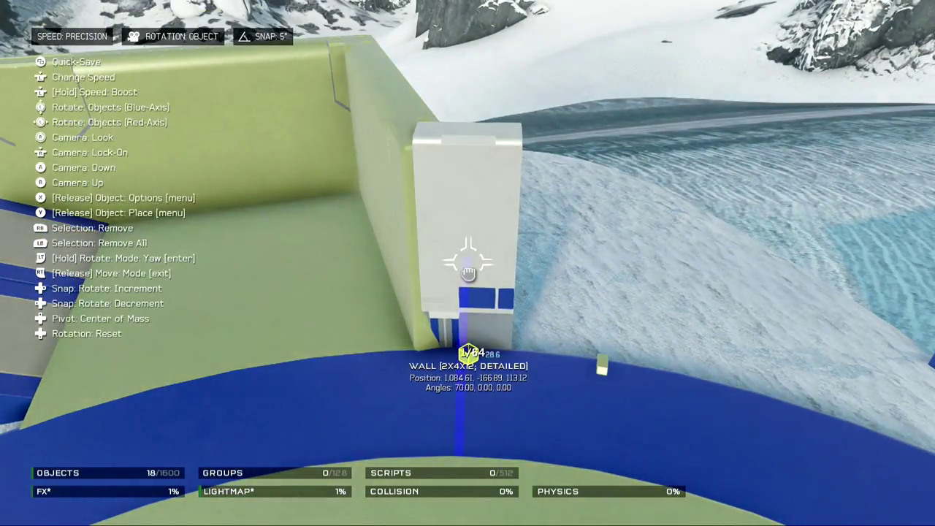
key(x)
key(Return)
key(Down)
key(Down)
key(Down)
key(Down)
key(Down)
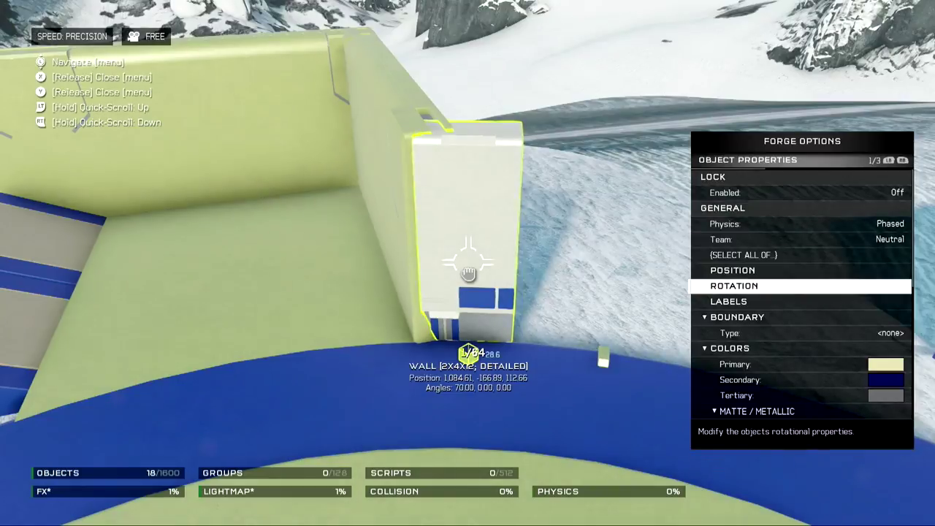
key(Up)
key(Return)
key(Down)
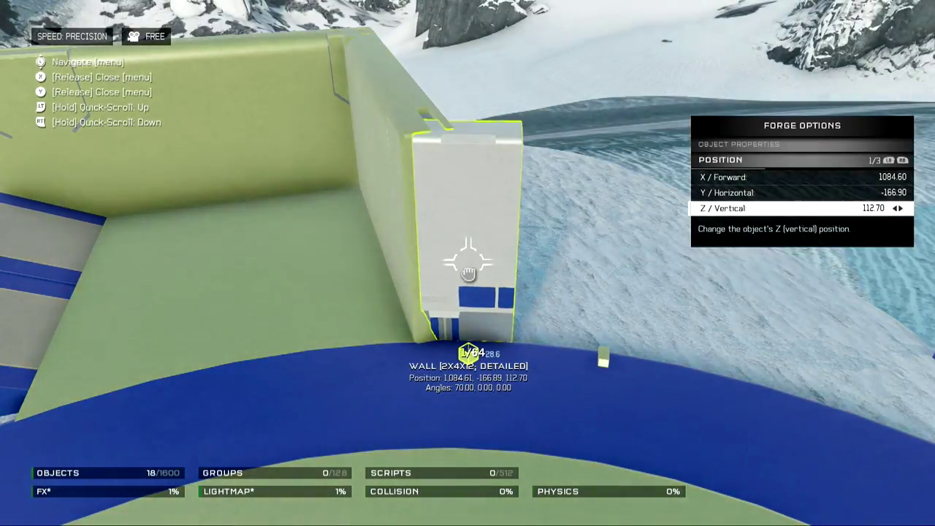
key(x)
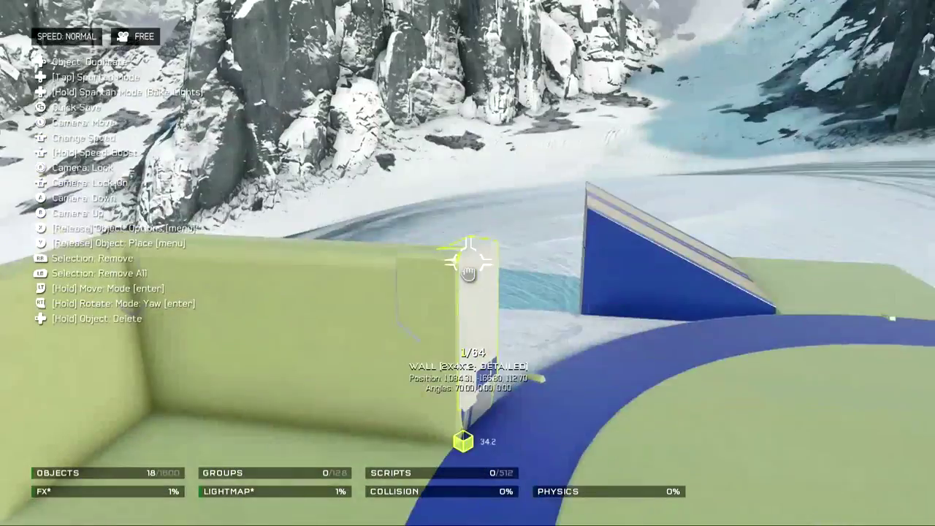
Duplicate the 2x4x12 wall along the cylinder's edge up to the ramp, turning the copies down to 25° to form a curved wall.
click(468, 272)
click(468, 271)
key(ctrl+d)
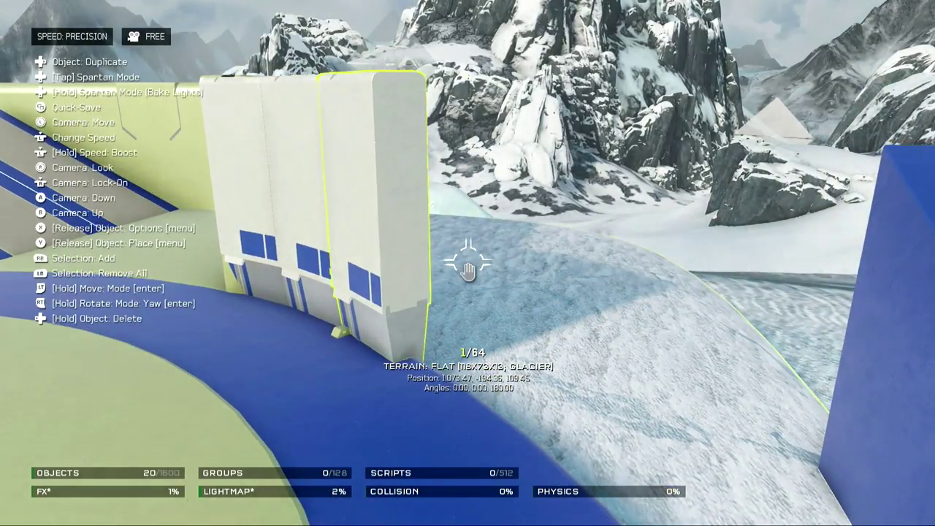
key(ctrl+d)
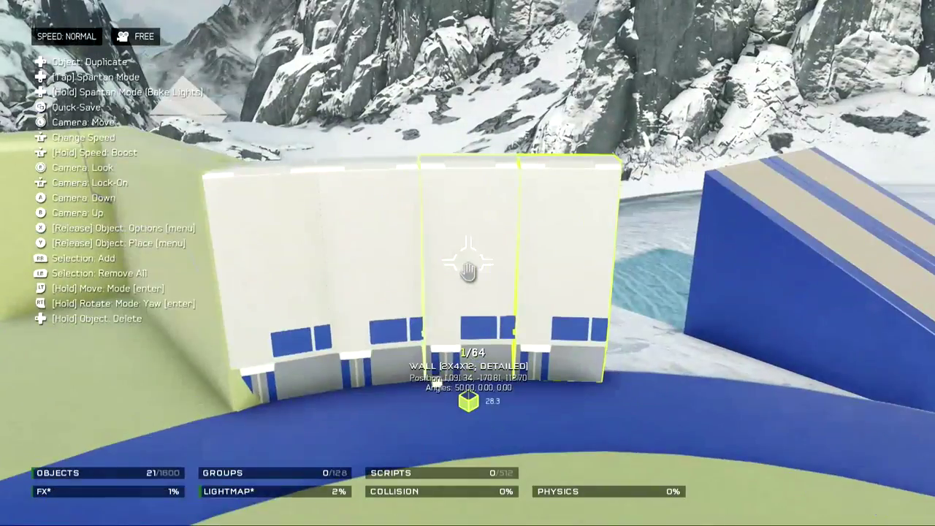
key(ctrl+d)
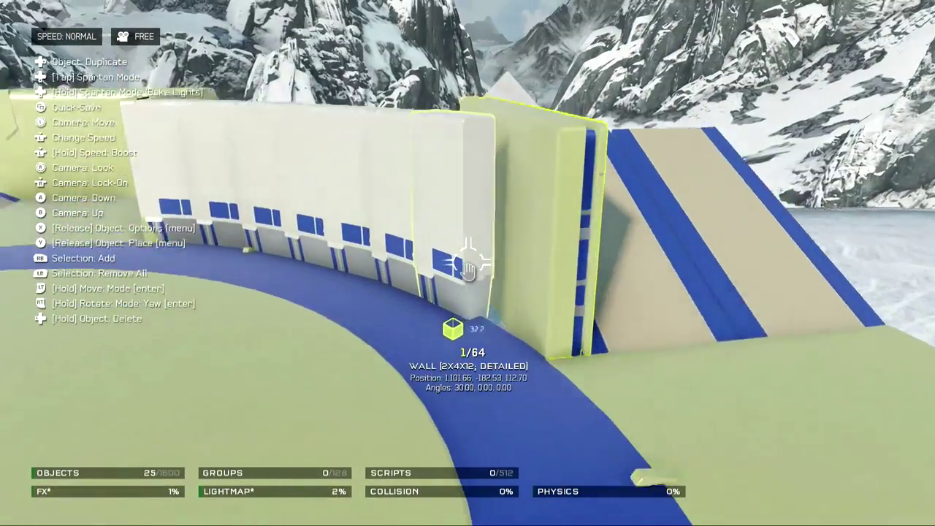
click(467, 270)
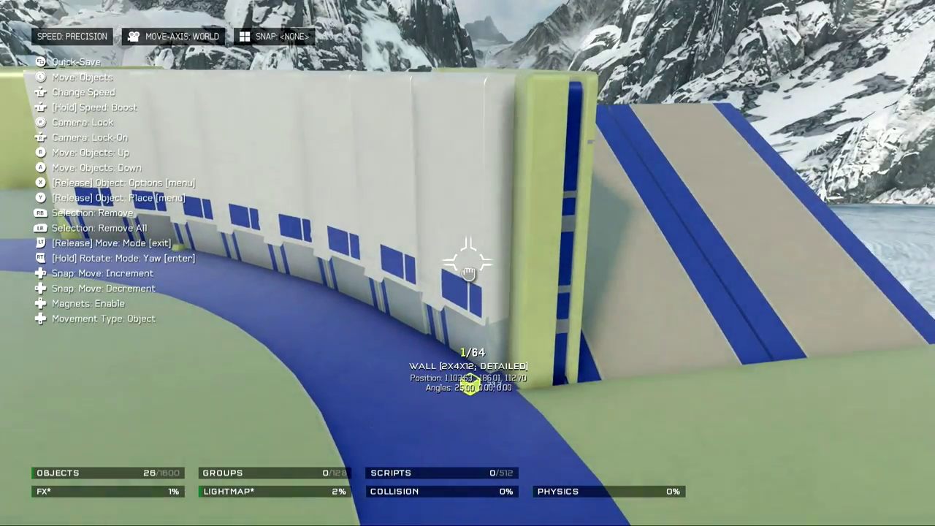
drag(468, 272, 468, 272)
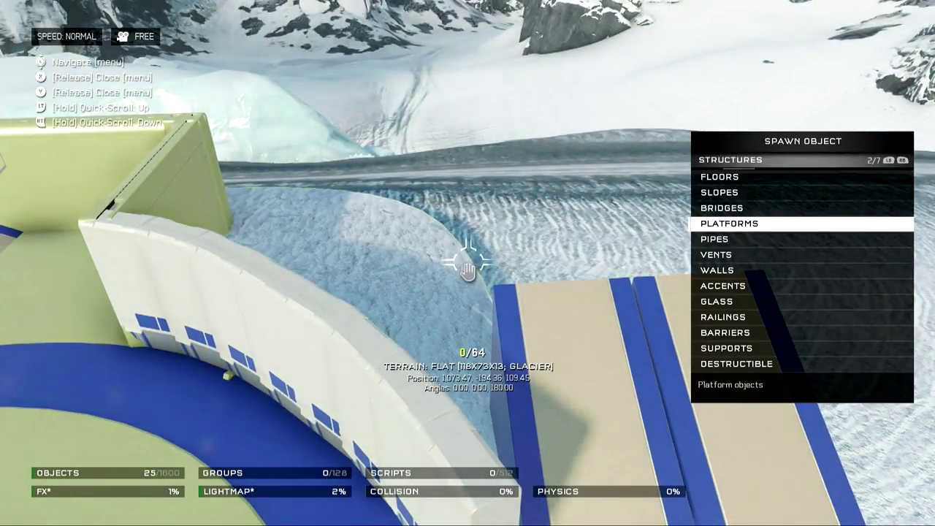
Spawn a detailed primitive block sized 16x20x4 at the ramp end of the curved wall.
key(Escape)
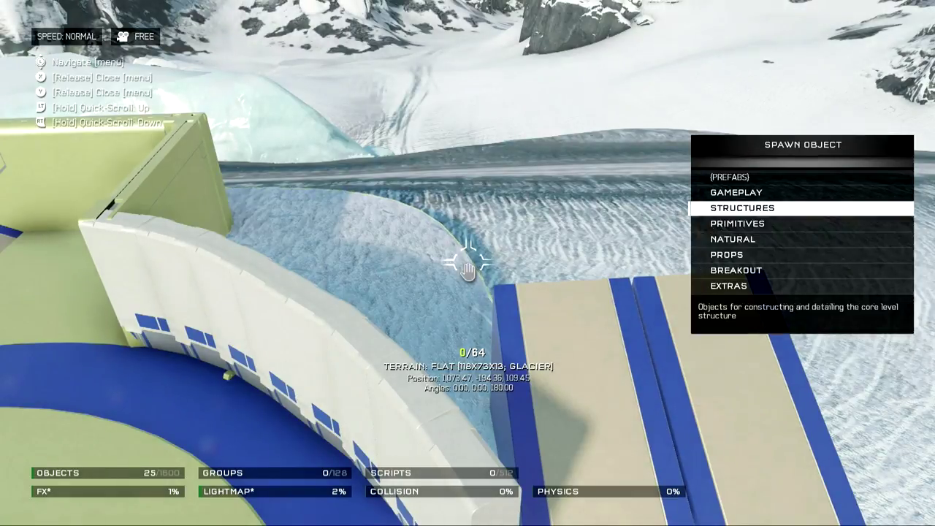
key(Return)
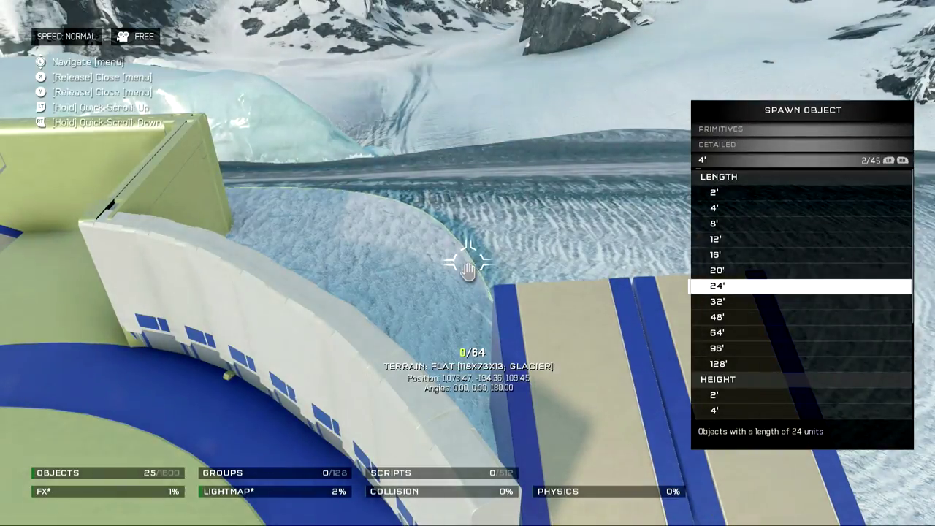
key(Return)
key(Down)
key(Down)
key(Return)
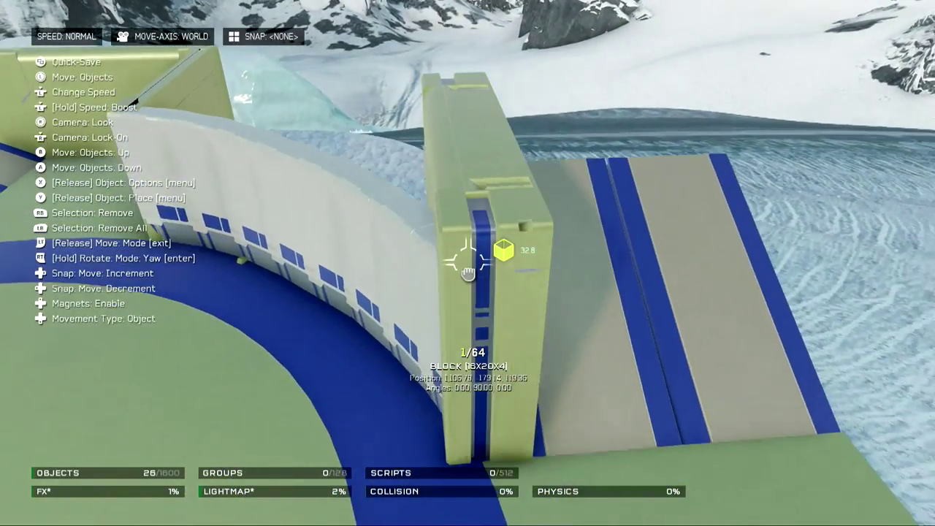
Move the 16x20x4 block into place between the end of the curved wall and the ramp.
key(a)
key(shift)
key(a)
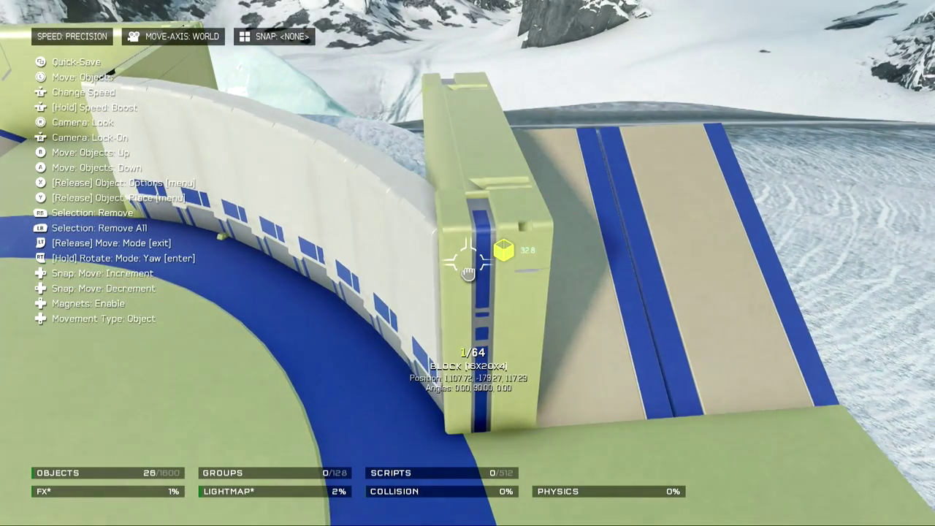
click(469, 263)
click(469, 264)
click(468, 263)
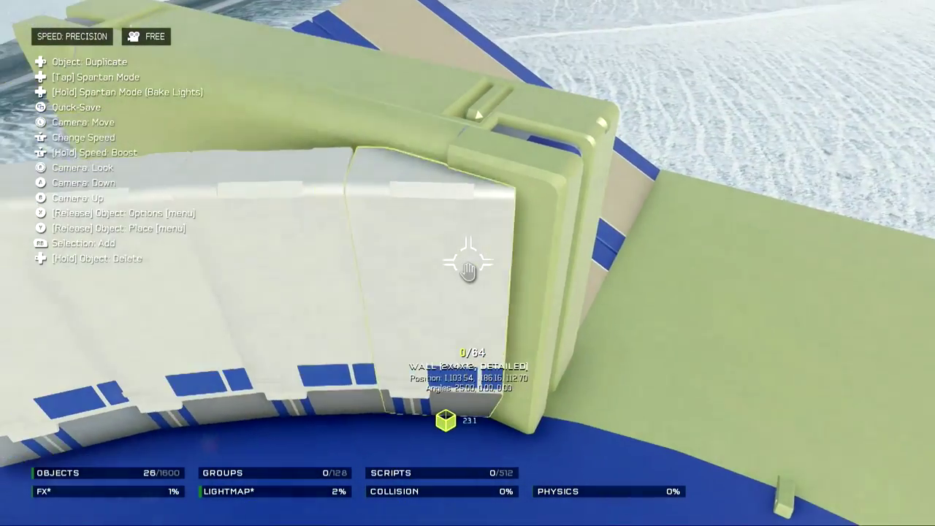
Duplicate the 25° end segment of the curved wall and fit the copy in line with its neighbours at vertical position 112.70.
click(468, 263)
click(468, 263)
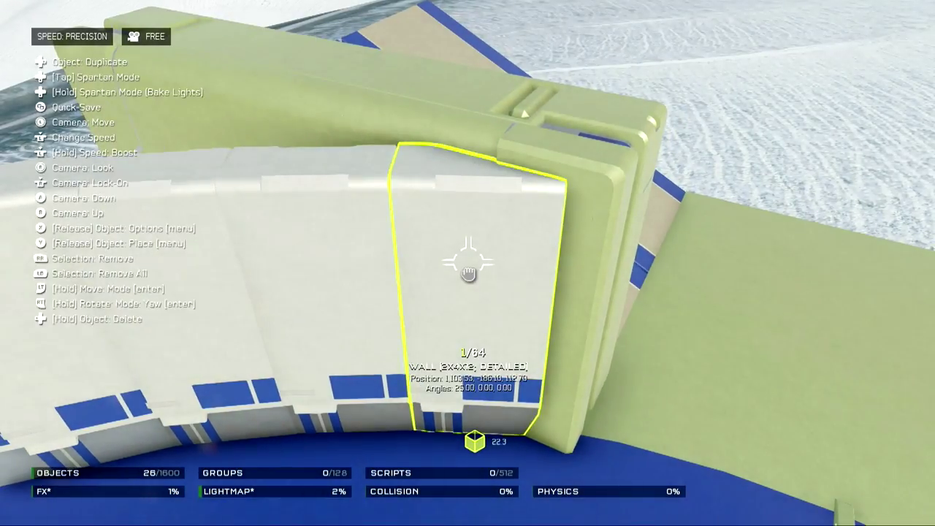
click(469, 263)
click(468, 263)
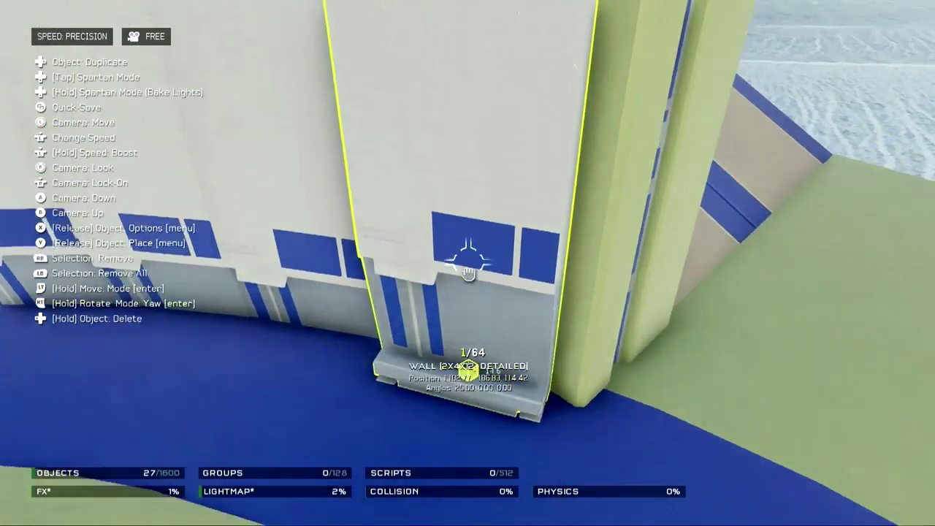
click(468, 271)
click(468, 271)
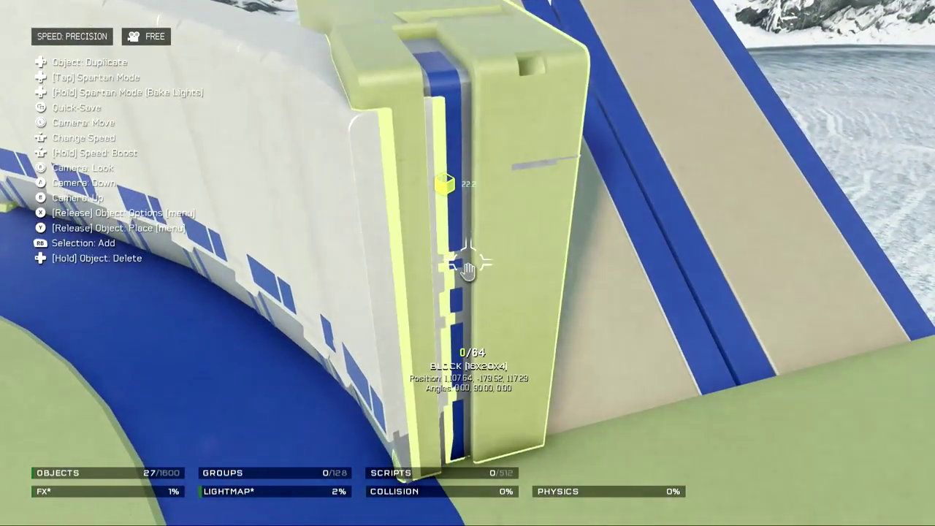
click(468, 271)
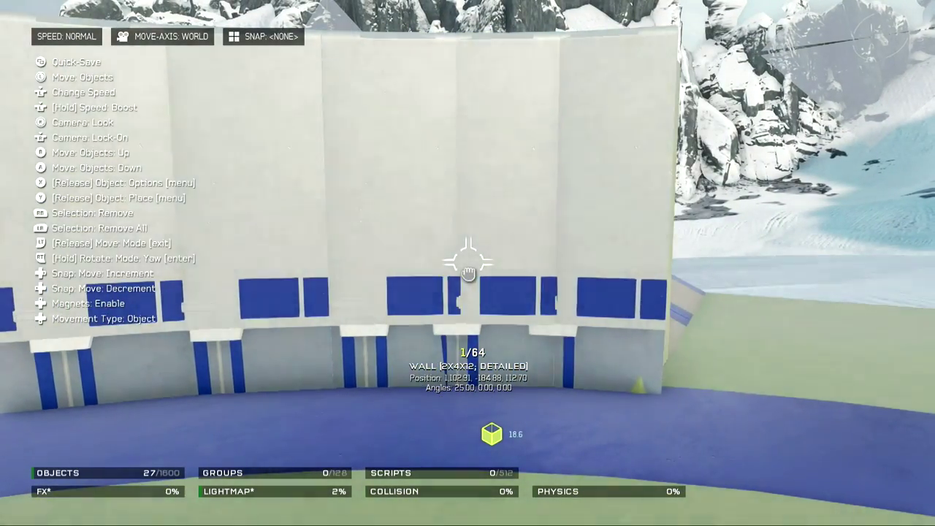
key(Up)
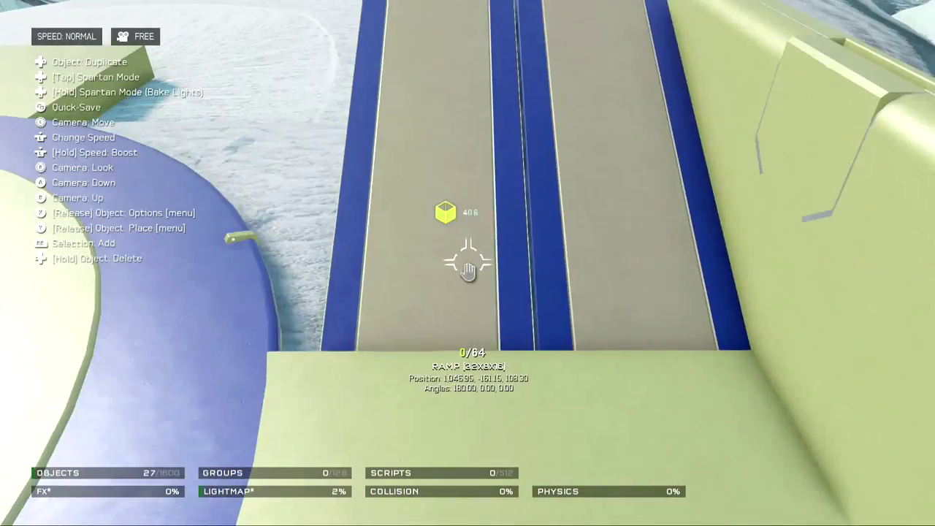
click(468, 270)
key(d)
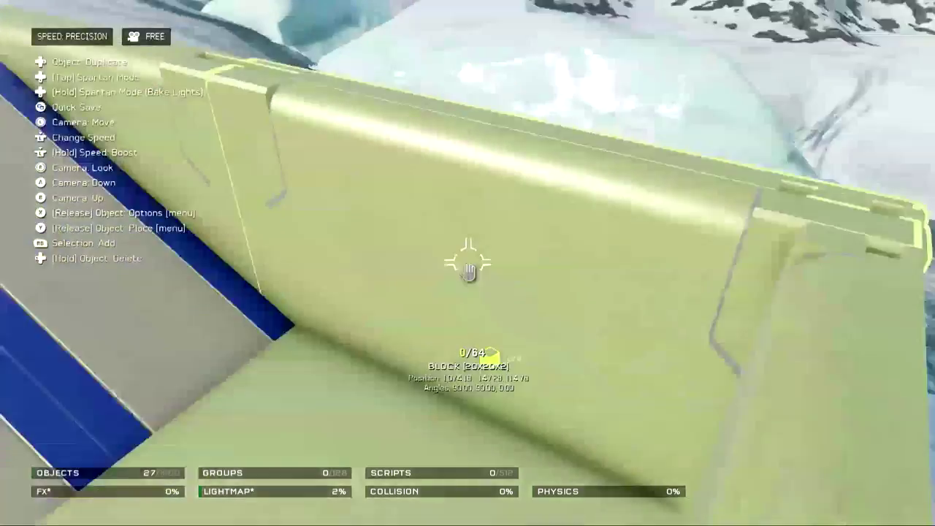
Save the map under a new file name.
key(Escape)
key(Down)
key(Down)
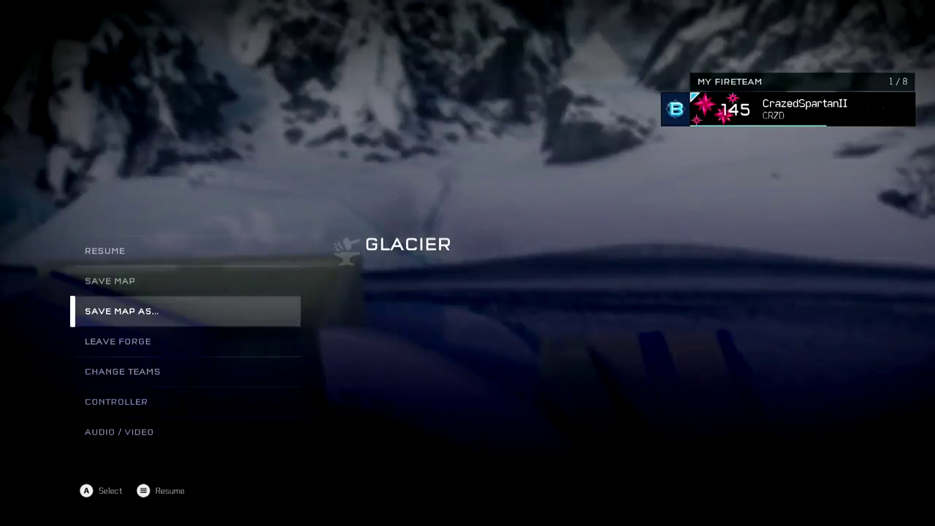
key(Return)
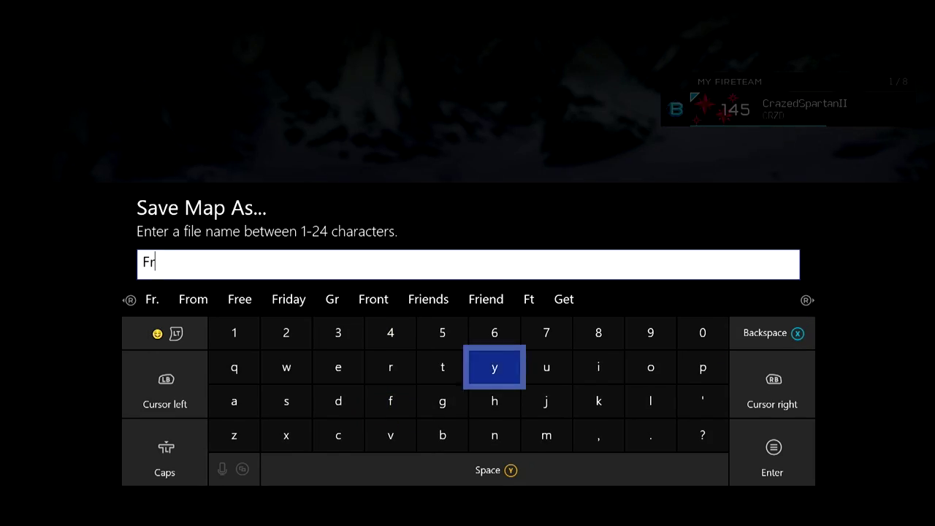
key(Return)
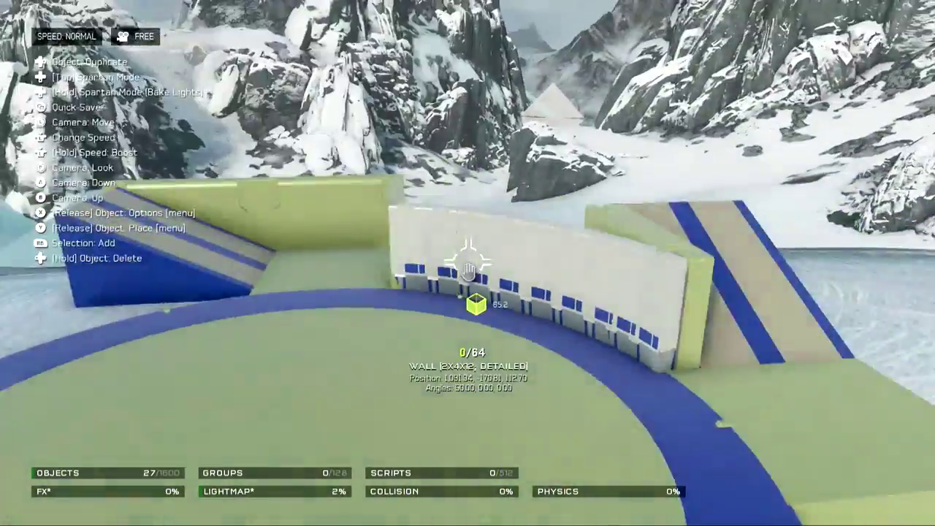
Group the platform walls, curved wall segments and end block, and place duplicates of the group around the cylinder's other sides.
click(468, 271)
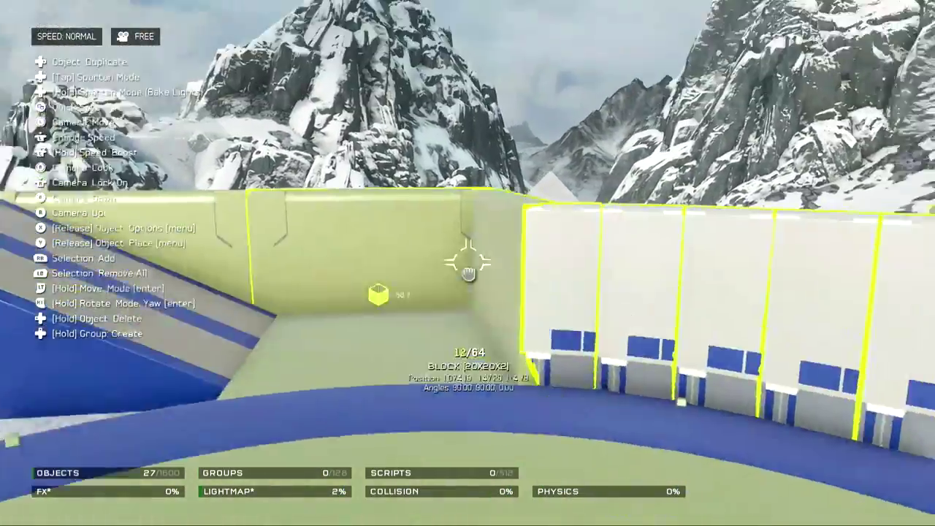
key(ctrl+g)
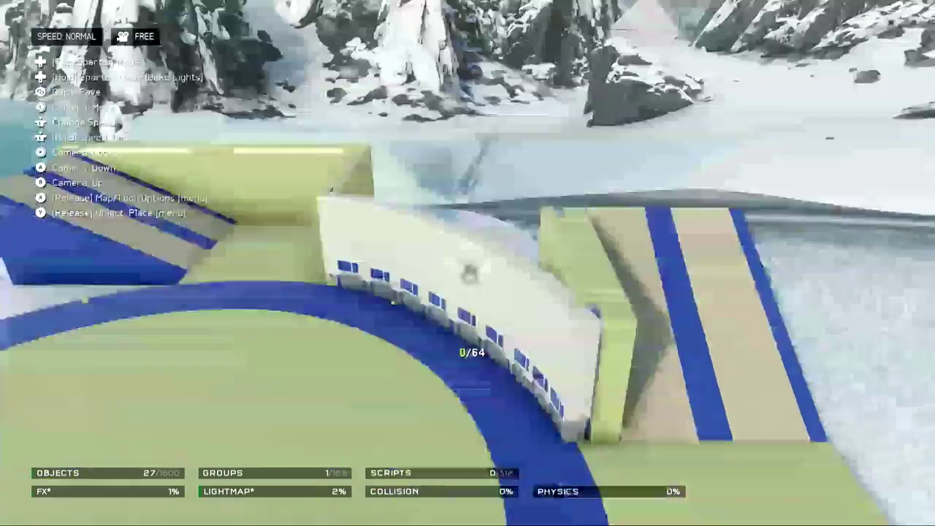
click(468, 271)
key(ctrl+d)
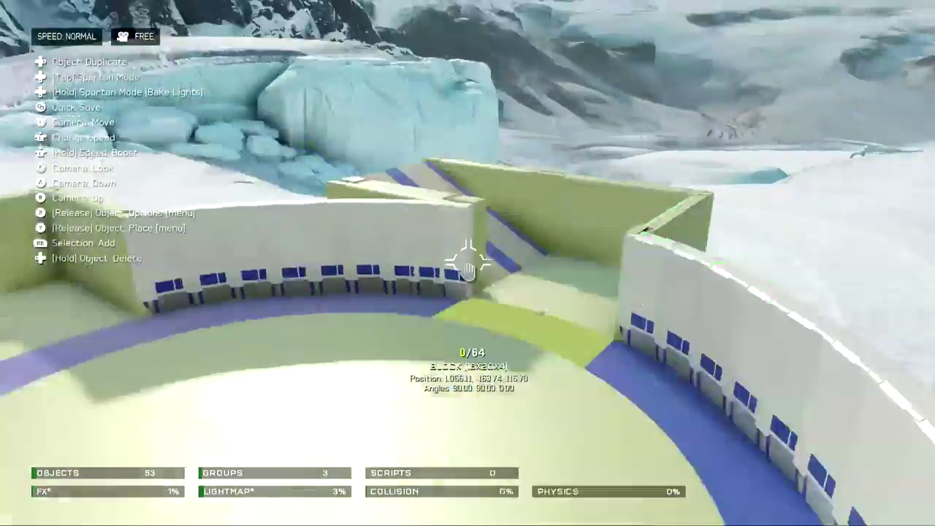
click(468, 271)
drag(468, 270, 467, 270)
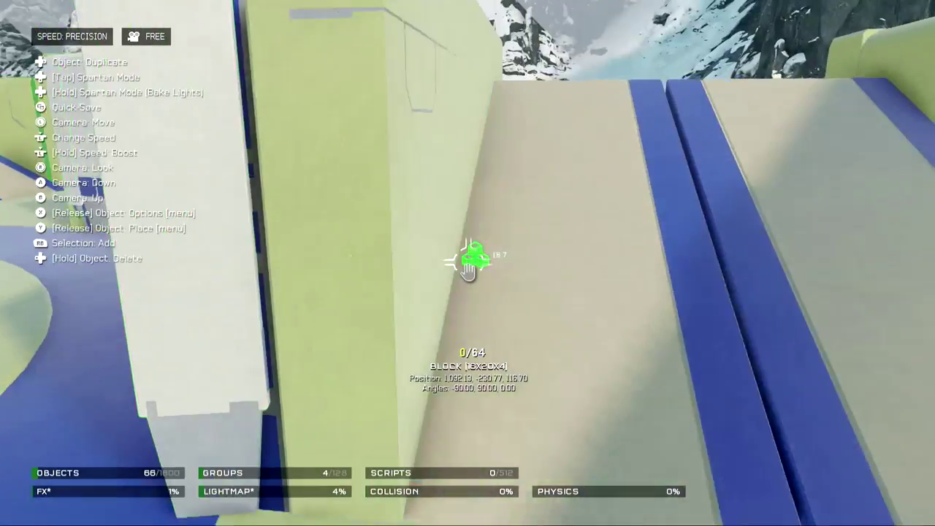
Align the two 32x8x16 ramps between the duplicated walls and set their vertical position to 108.70.
click(468, 272)
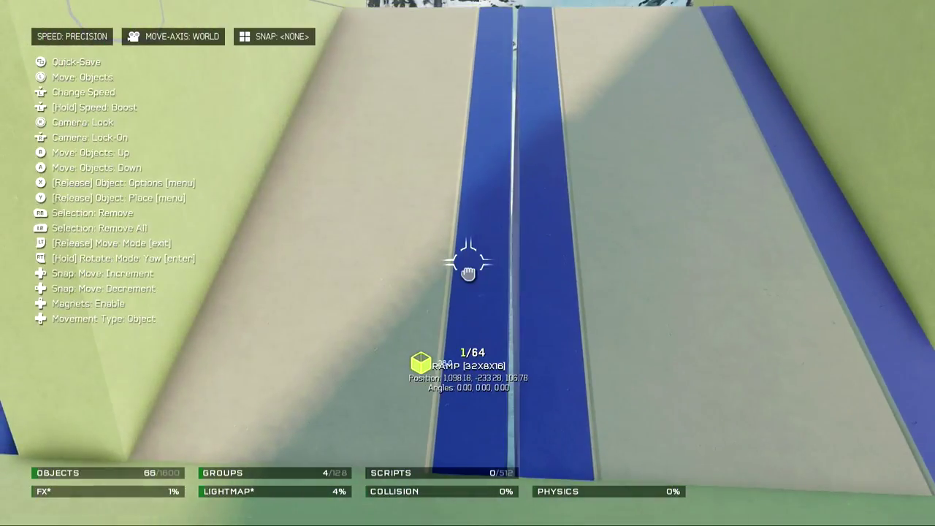
drag(468, 272, 467, 272)
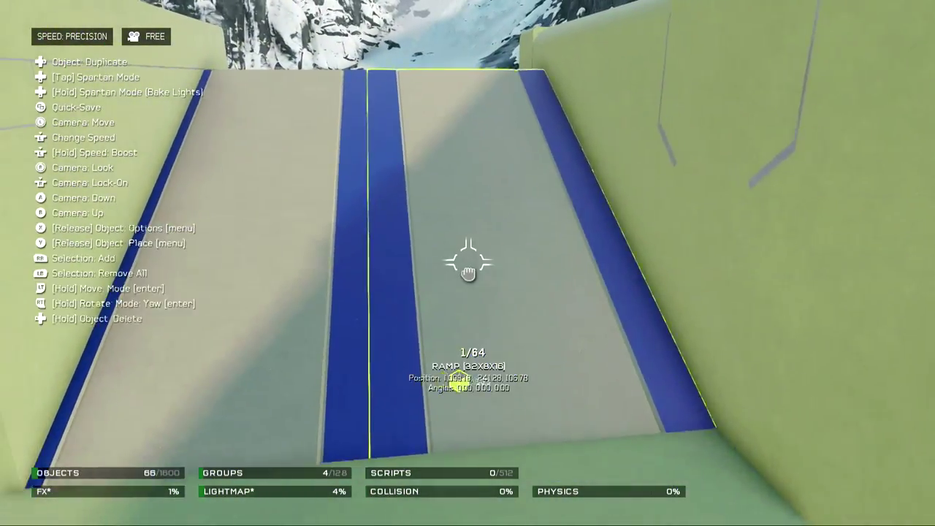
key(Up)
key(Return)
key(Down)
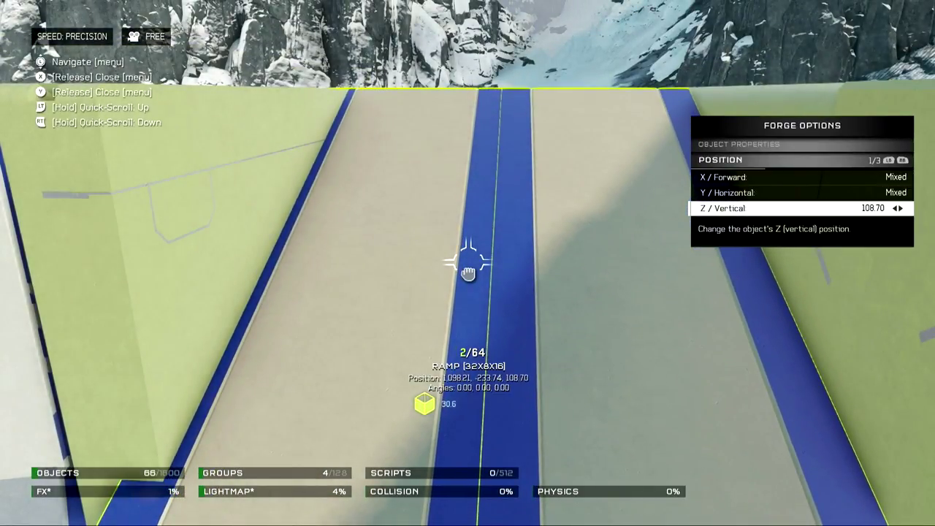
key(x)
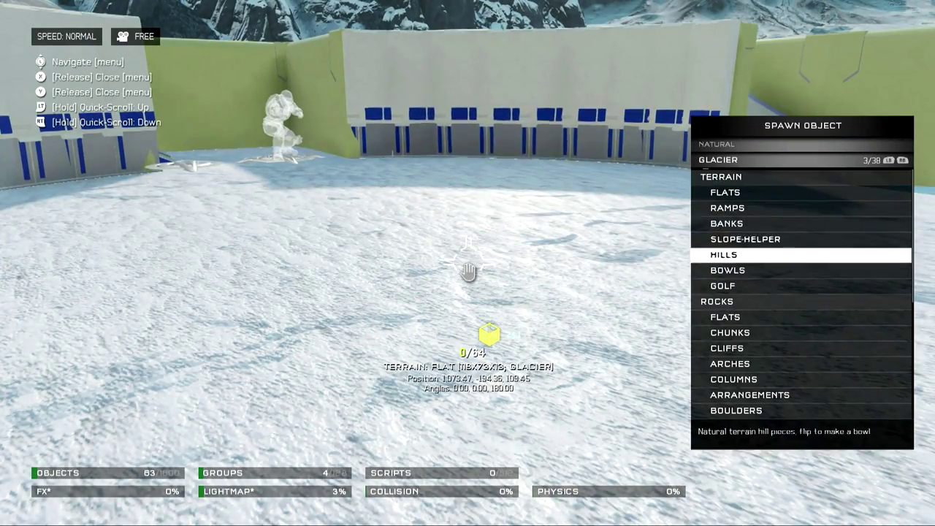
Open the full tree models among the glacier natural objects for spawning.
key(Down)
key(Down)
key(Down)
key(Down)
key(Down)
key(Down)
key(Down)
key(Down)
key(Down)
key(Down)
key(Down)
key(Down)
key(Down)
key(Down)
key(Down)
key(Down)
key(Up)
key(Return)
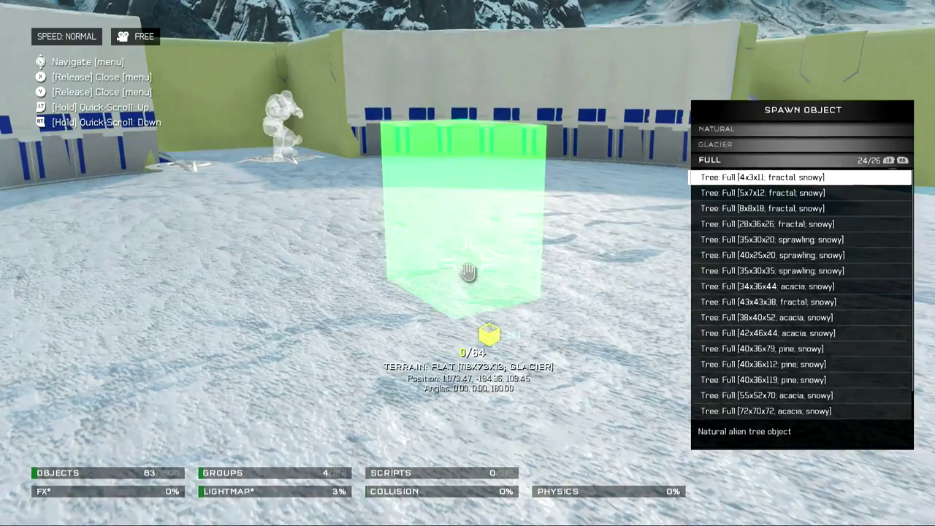
Spawn the 4x3x11 fractal snowy tree, delete it, and place the 34x36x44 acacia snowy tree inside the arena instead.
key(Return)
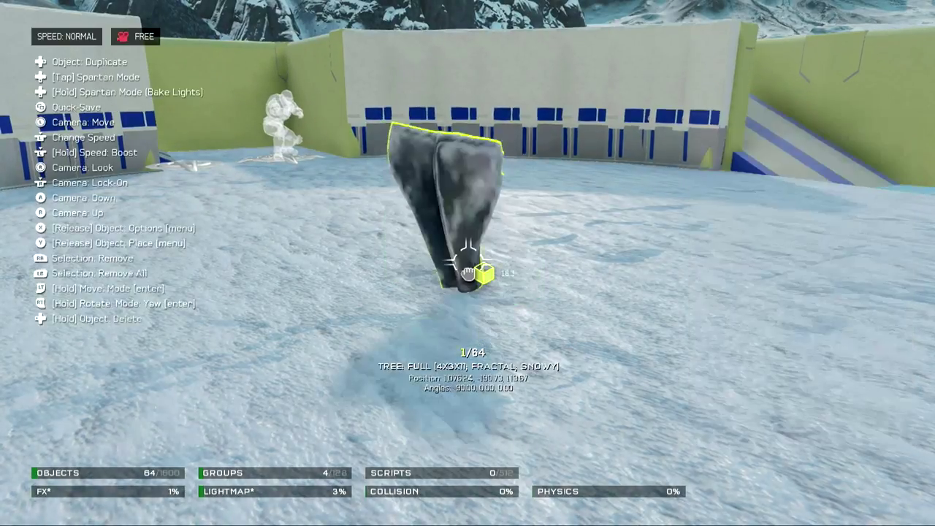
key(Delete)
key(y)
key(Down)
key(Down)
key(Down)
key(Down)
key(Down)
key(Down)
key(Down)
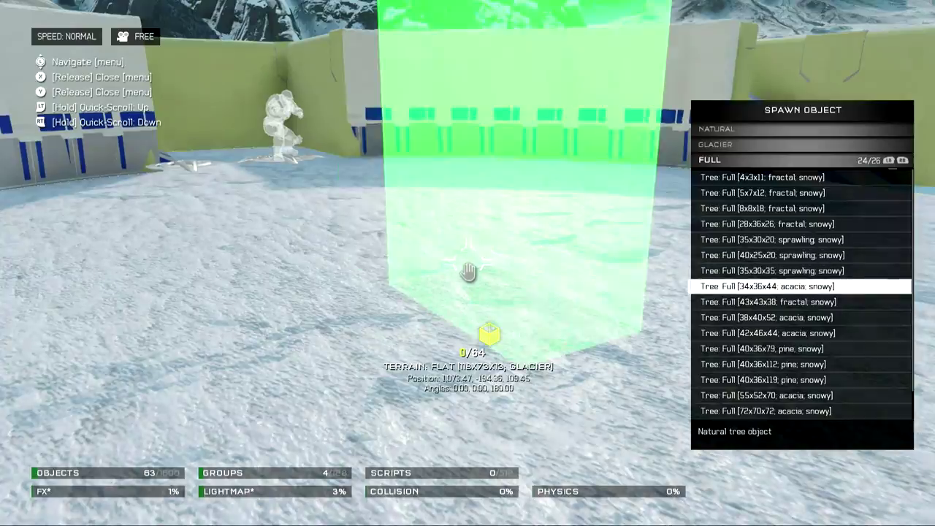
key(Return)
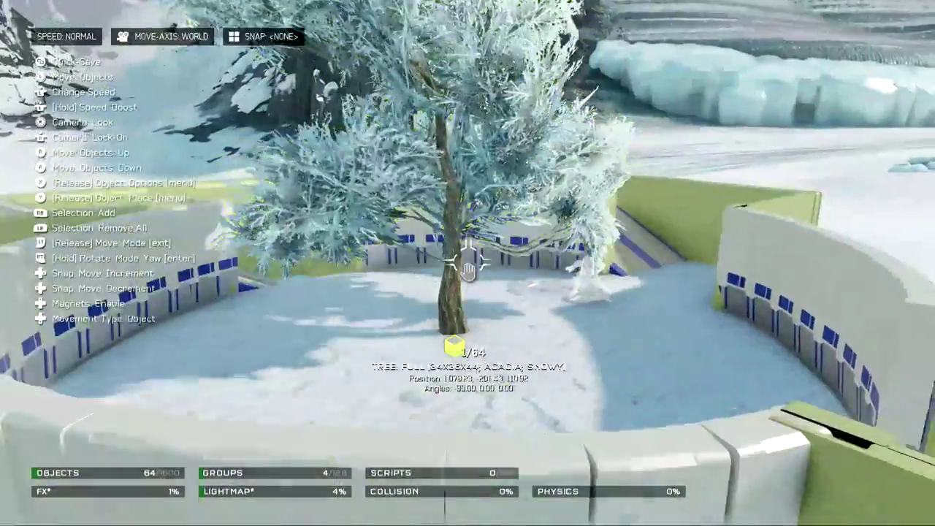
Place two duplicates of the acacia snowy tree inside the arena and briefly preview them in Spartan mode.
key(ctrl+d)
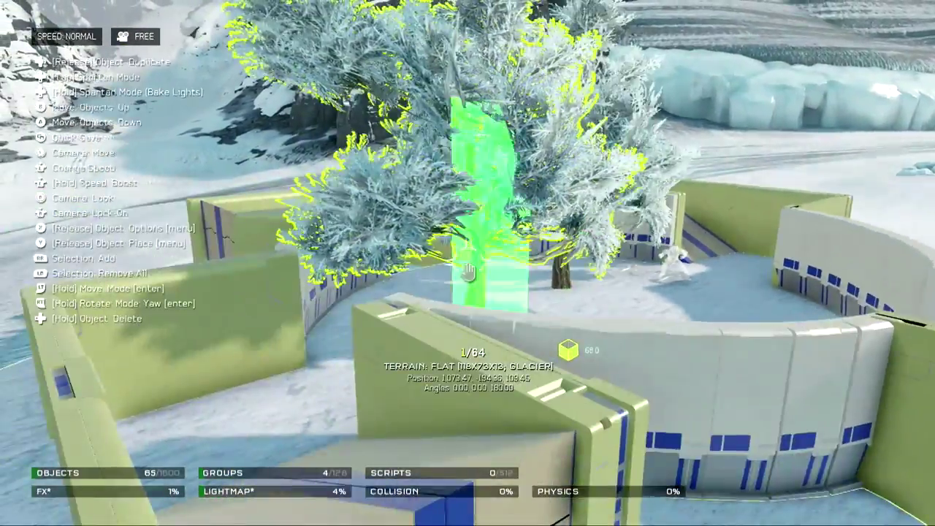
key(ctrl+d)
key(Up)
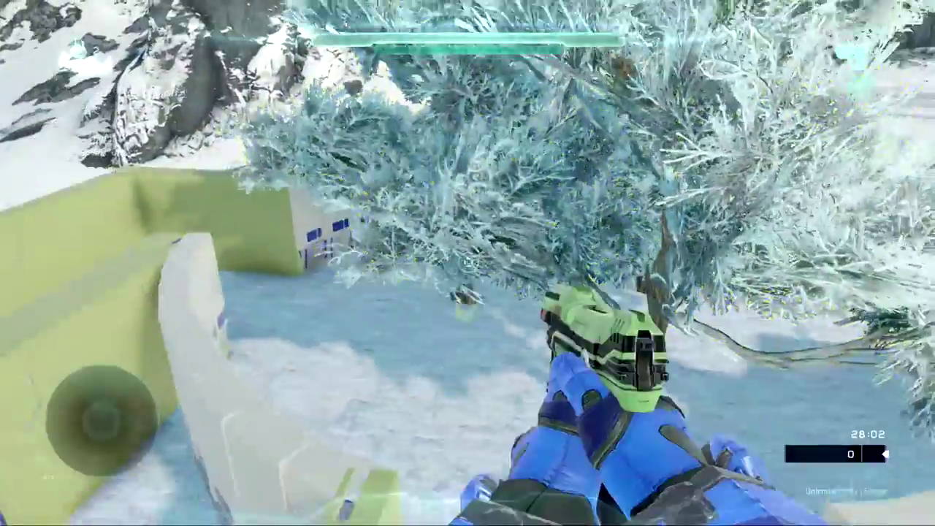
key(Up)
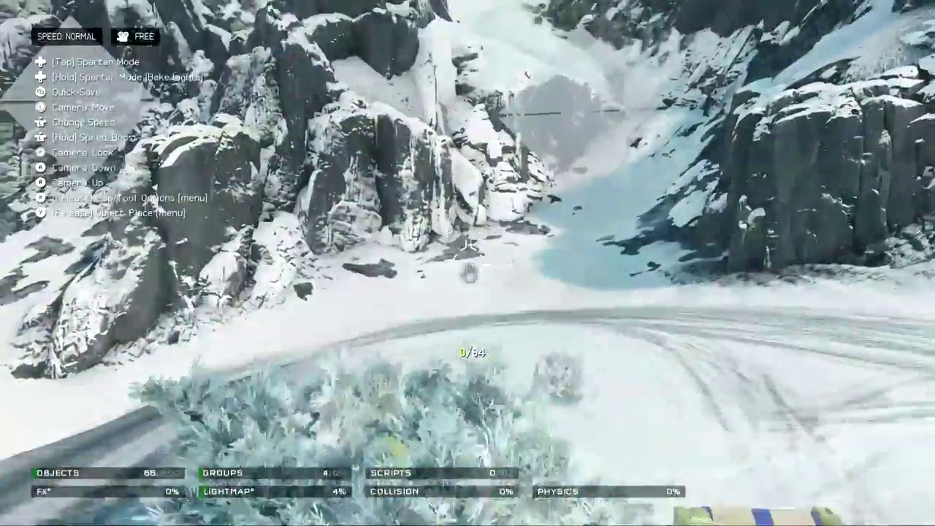
key(x)
key(Left)
key(Left)
key(Left)
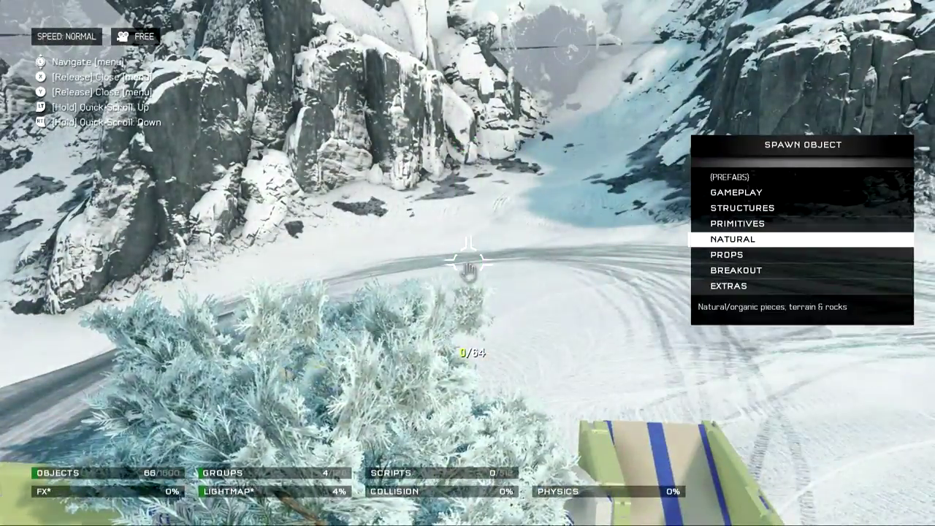
key(Up)
key(Up)
key(Up)
Try out the map's screen filters, including Nova, and return the filter to none.
key(x)
key(y)
key(Right)
key(Down)
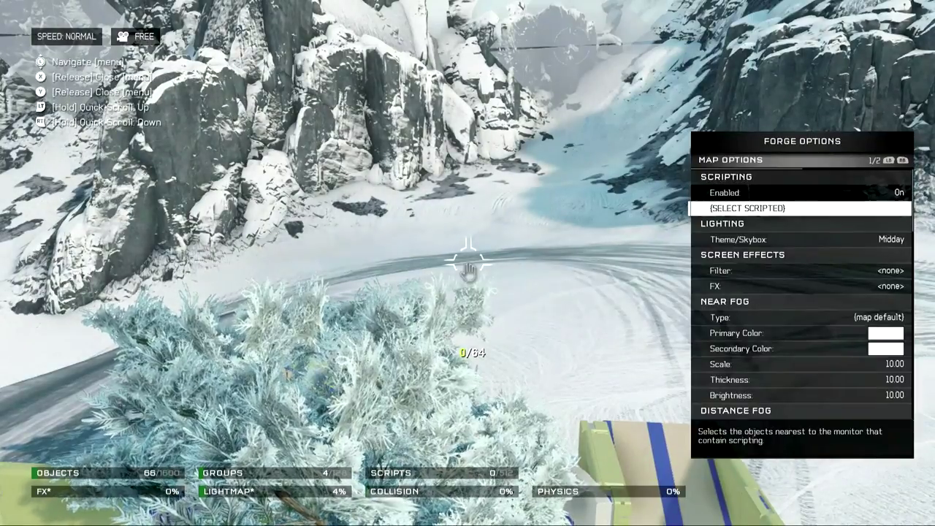
key(Down)
key(Down)
key(Right)
key(Right)
key(Right)
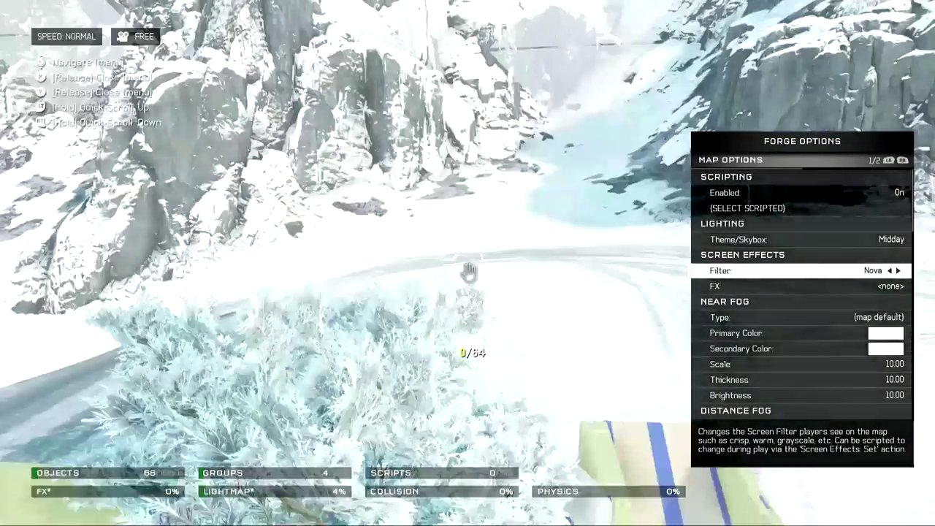
key(Right)
Set the map's weather screen effect to Snow [medium] and leave the map options.
key(Down)
key(Right)
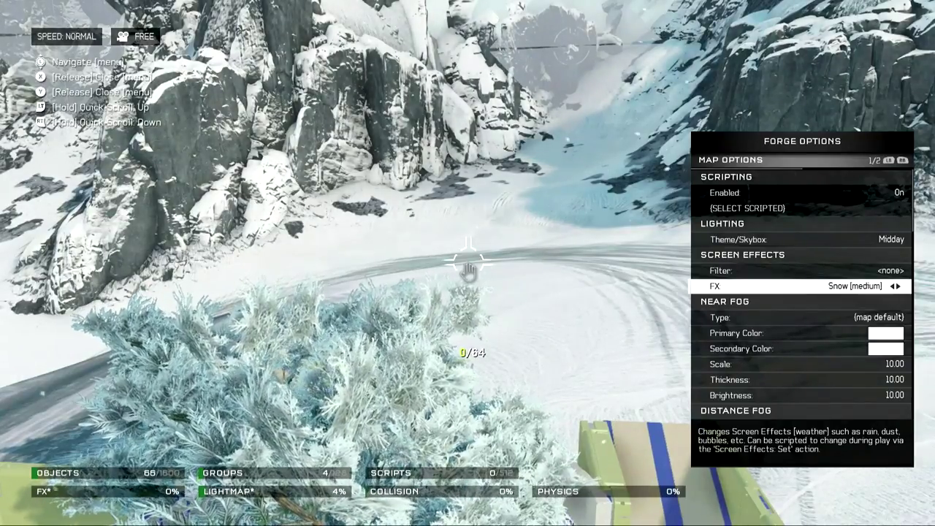
key(Escape)
key(Escape)
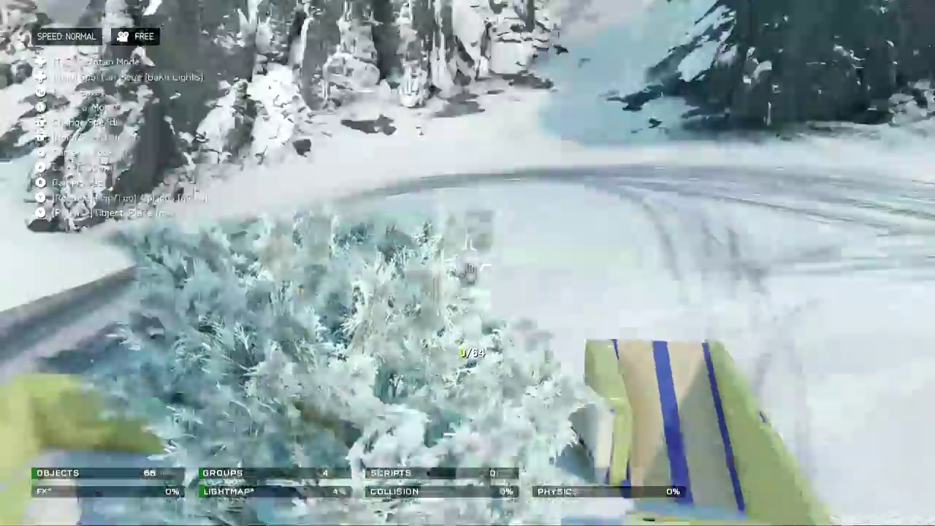
Walk through the arena in Spartan mode to examine the trees, curved walls, ramps and falling snow.
key(w)
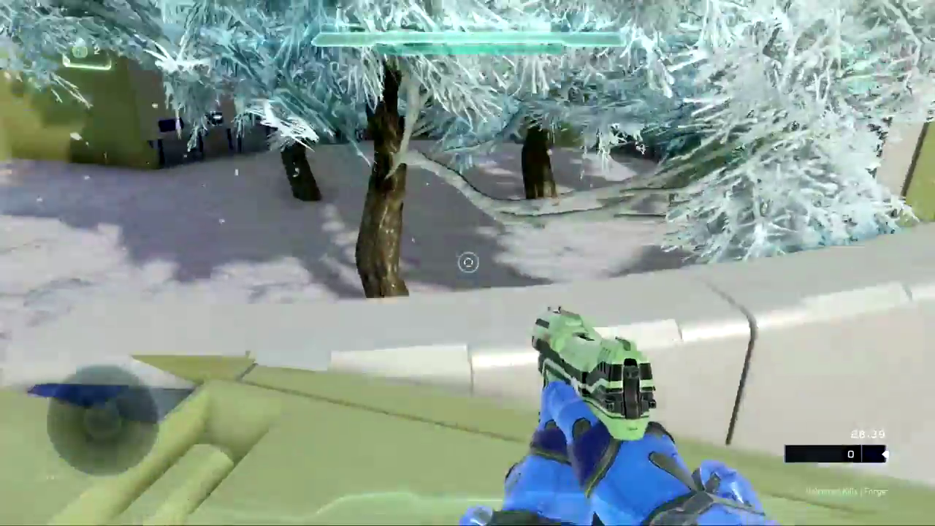
key(w)
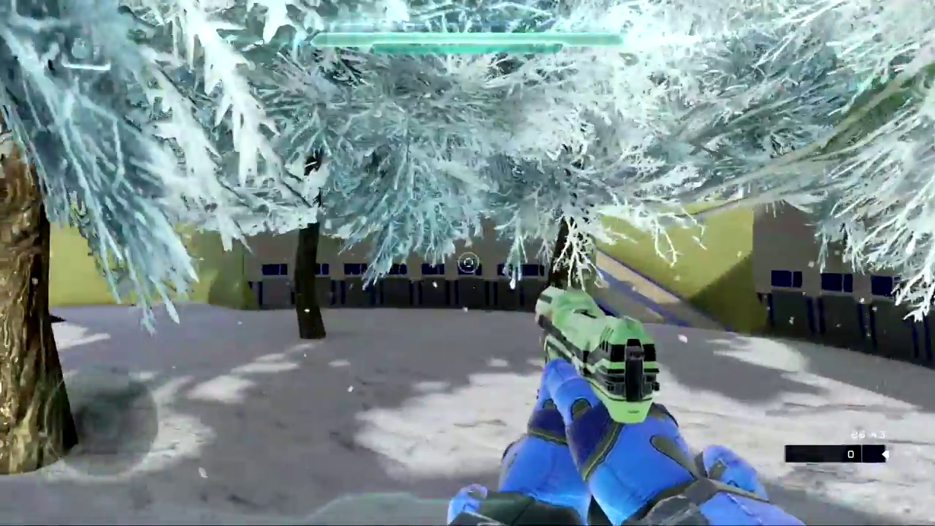
key(w)
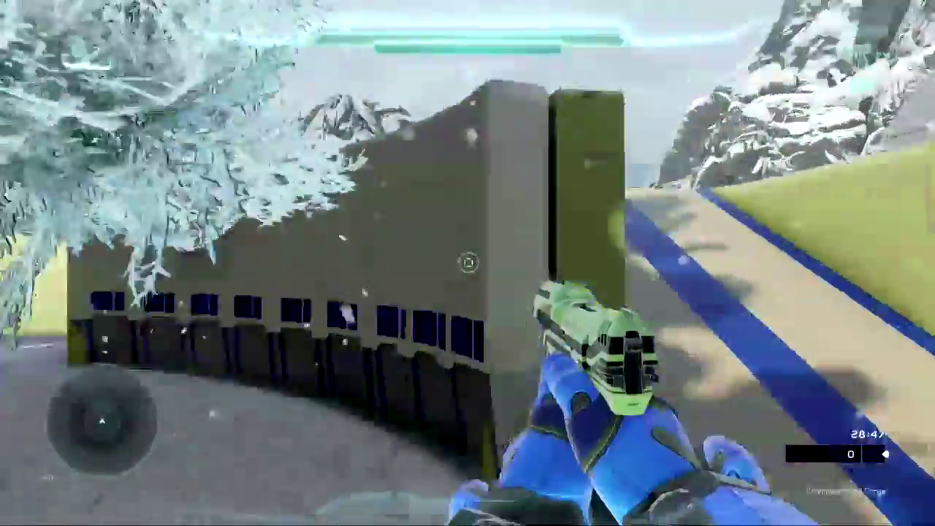
key(w)
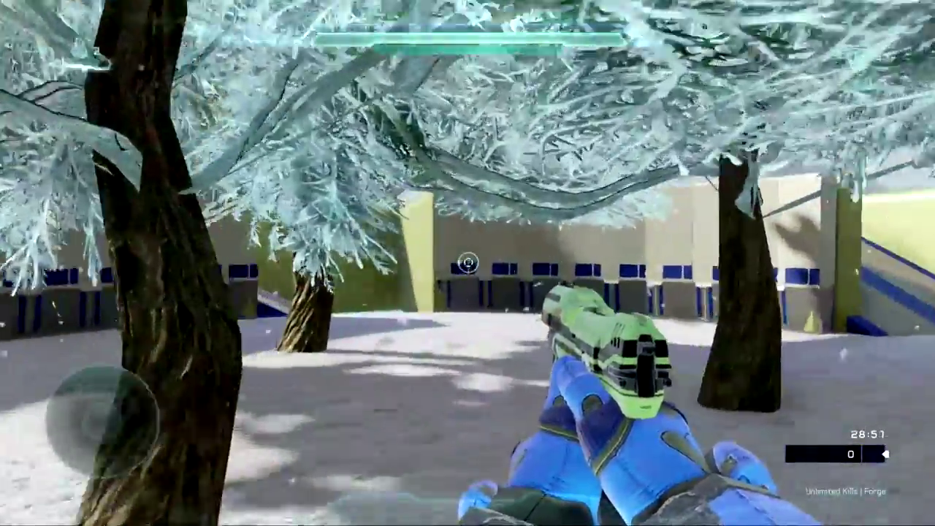
key(w)
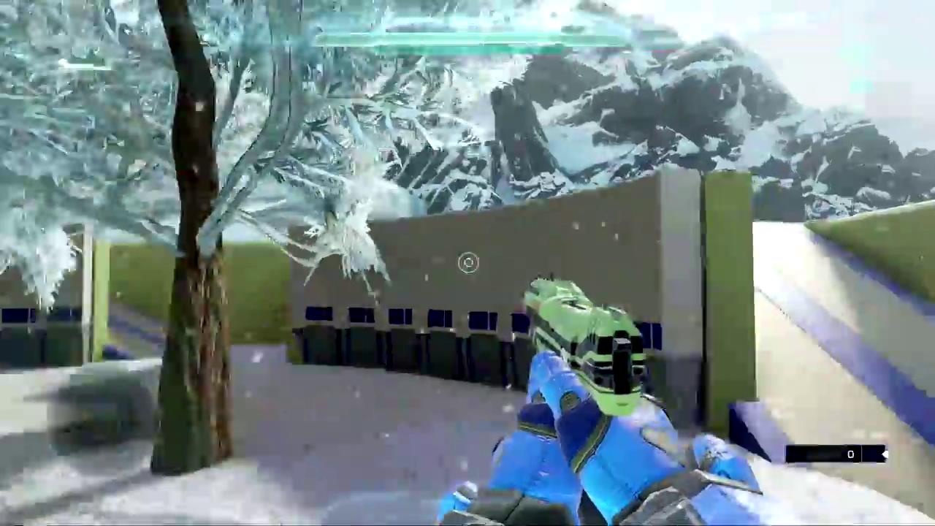
key(w)
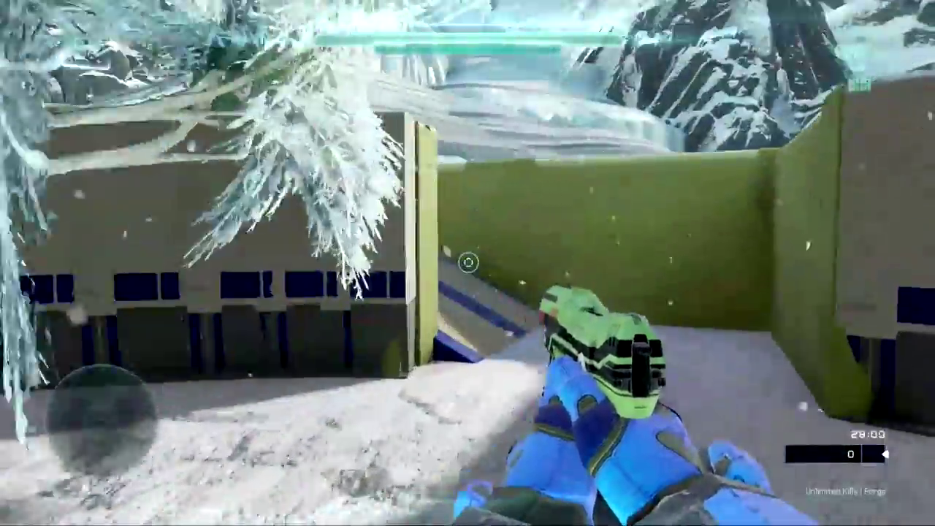
key(w)
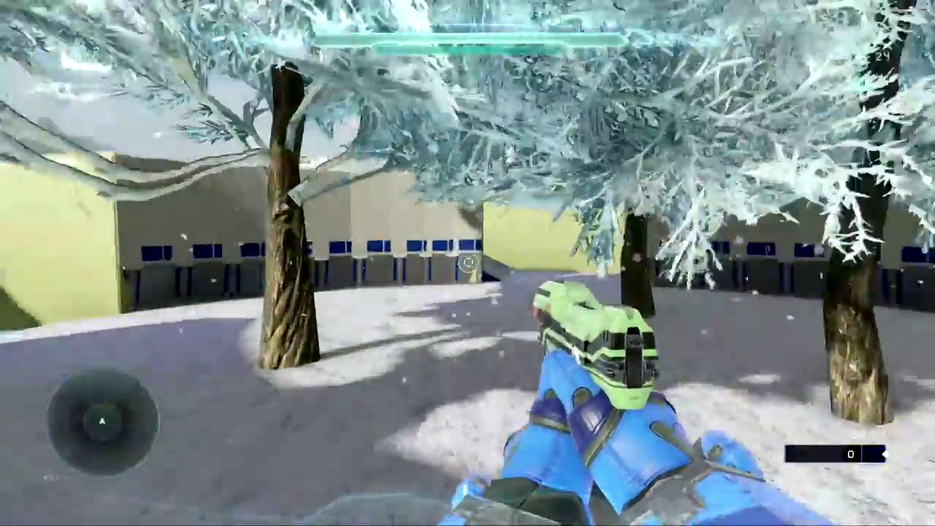